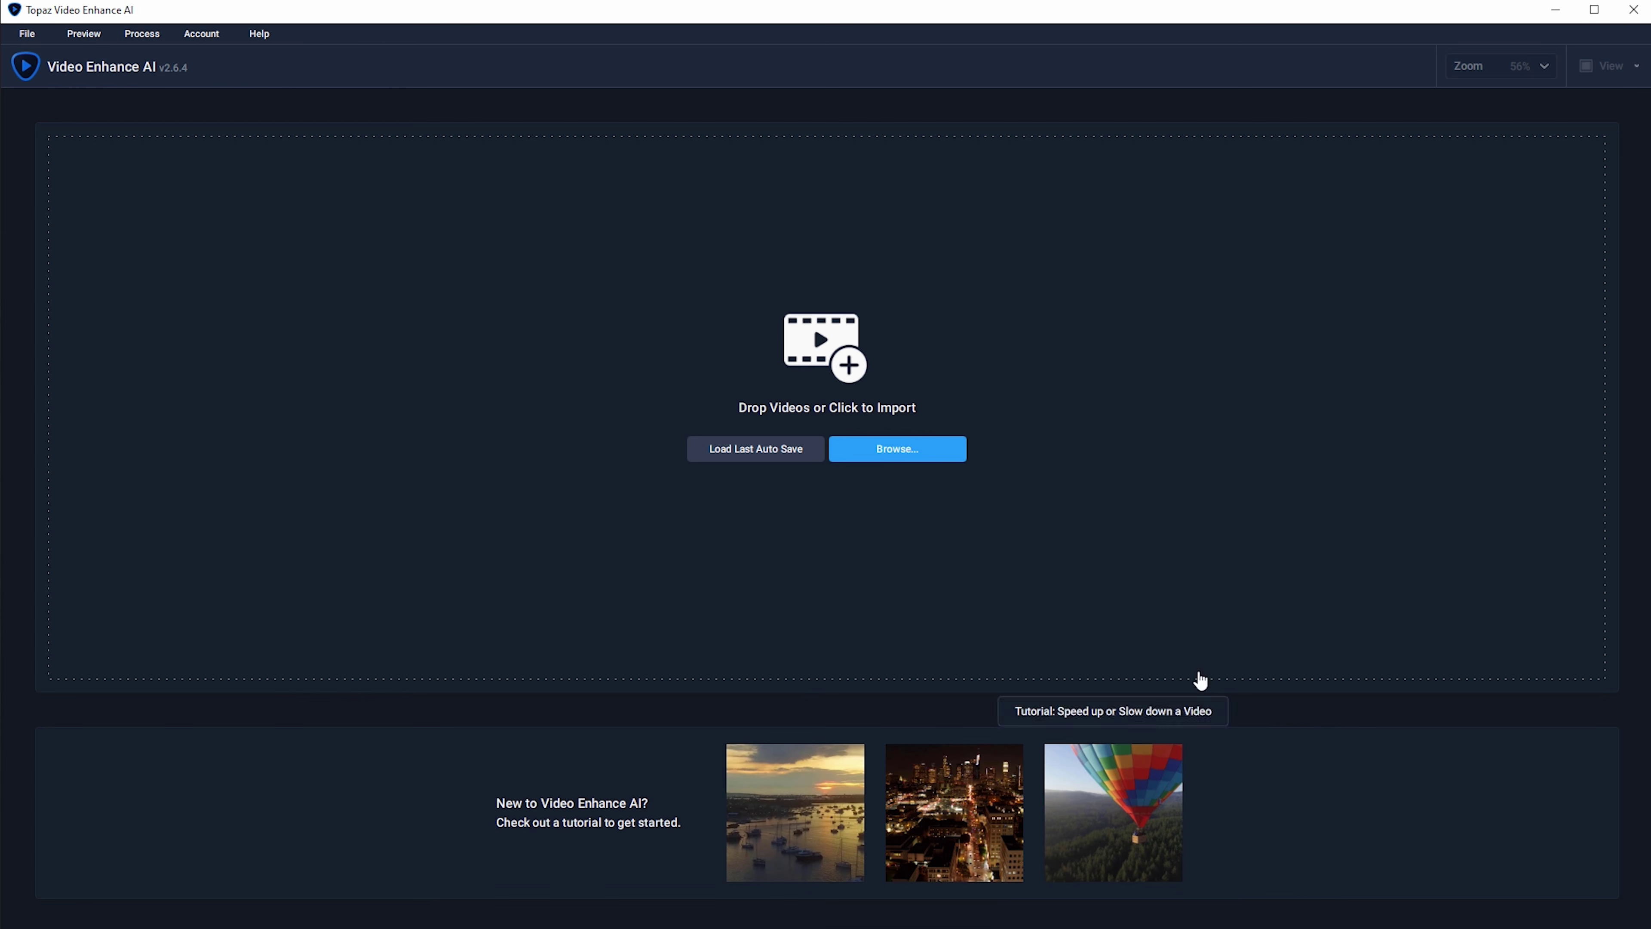
Import the Dog, Jeep and Little Rock videos from the Tutorial Footage folder
{"action": "key", "text": "alt+Tab"}
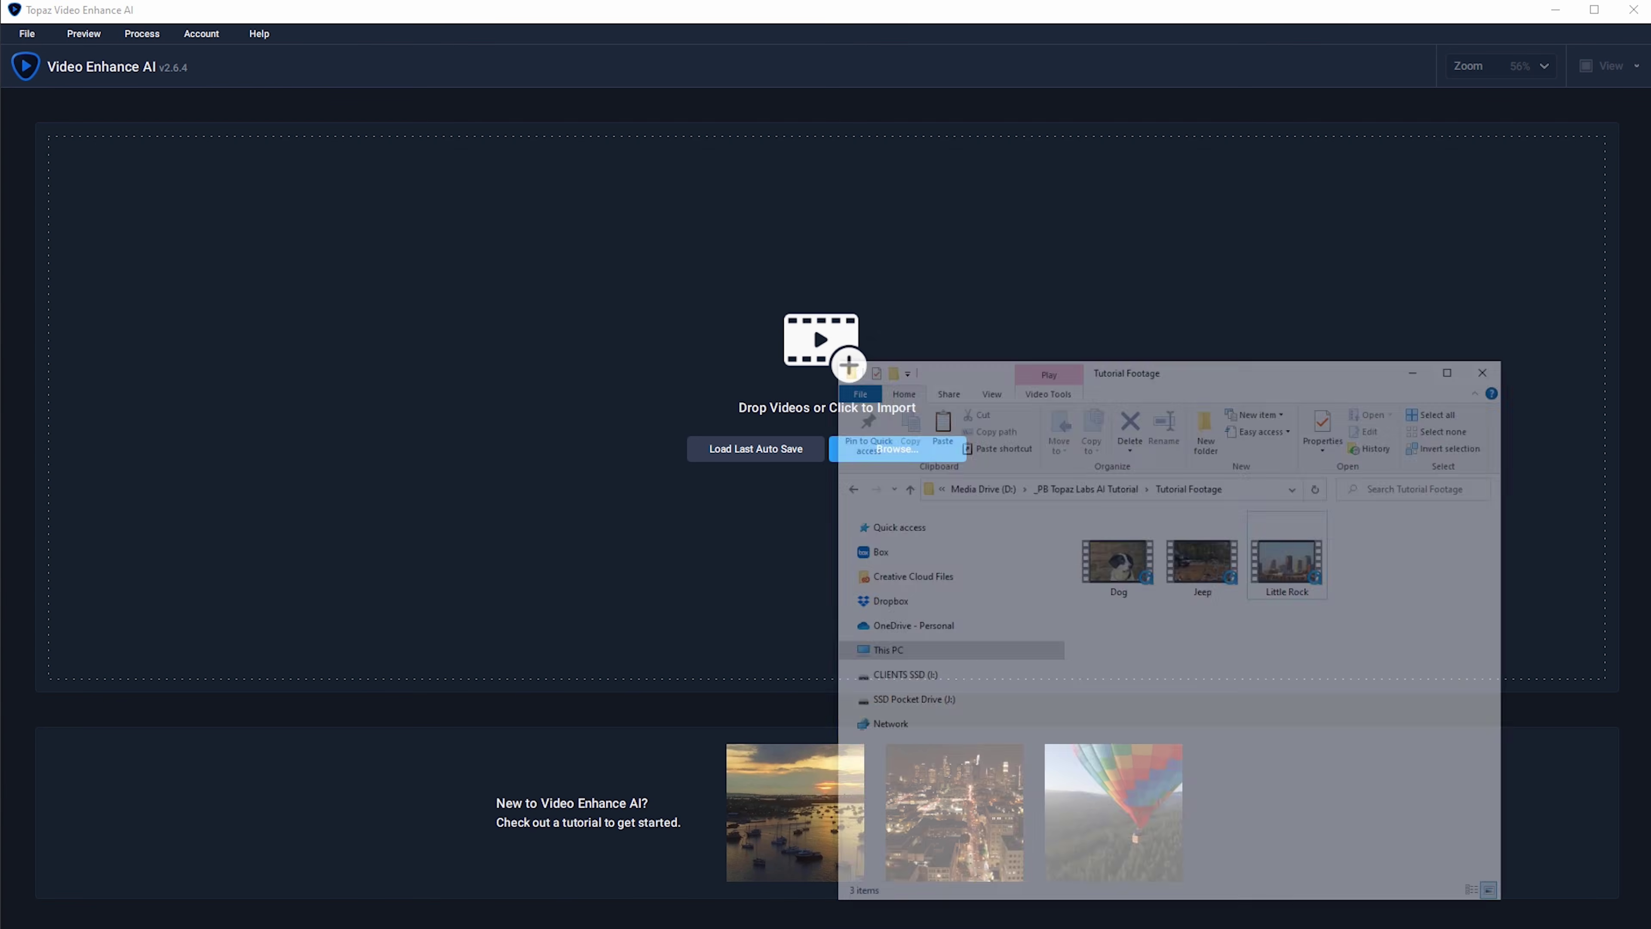
{"action": "left_click_drag", "start_coordinate": [1430, 574], "coordinate": [549, 479]}
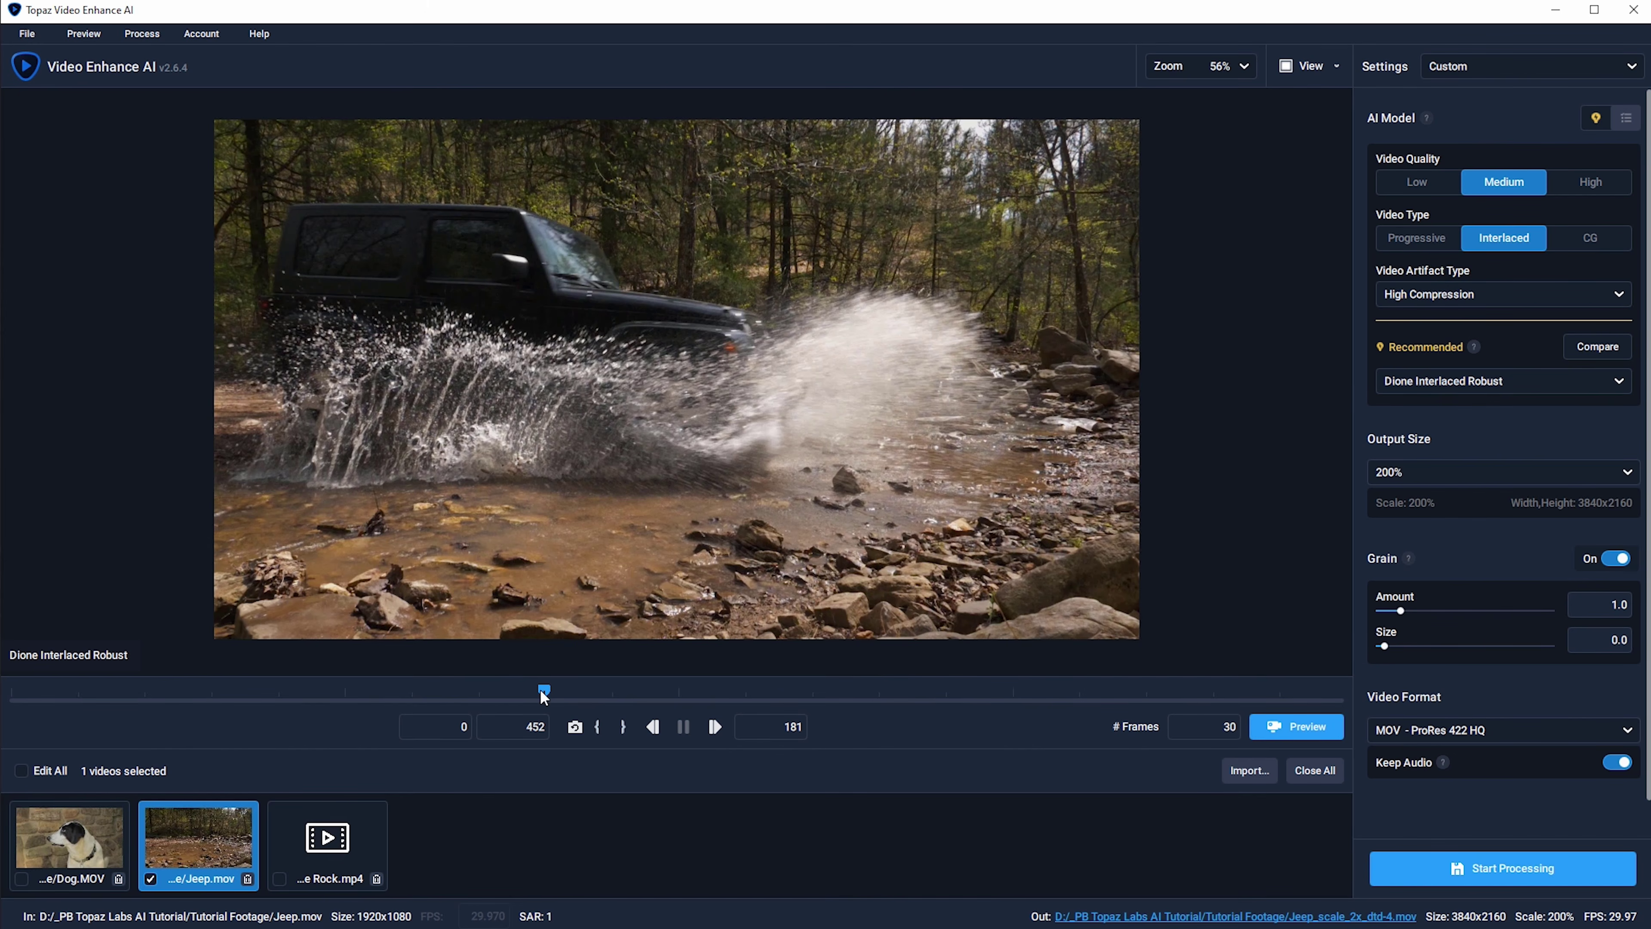
Move the Jeep clip's playhead to frame 188, where the jeep splashes through the creek
{"action": "left_click_drag", "start_coordinate": [604, 693], "coordinate": [537, 690]}
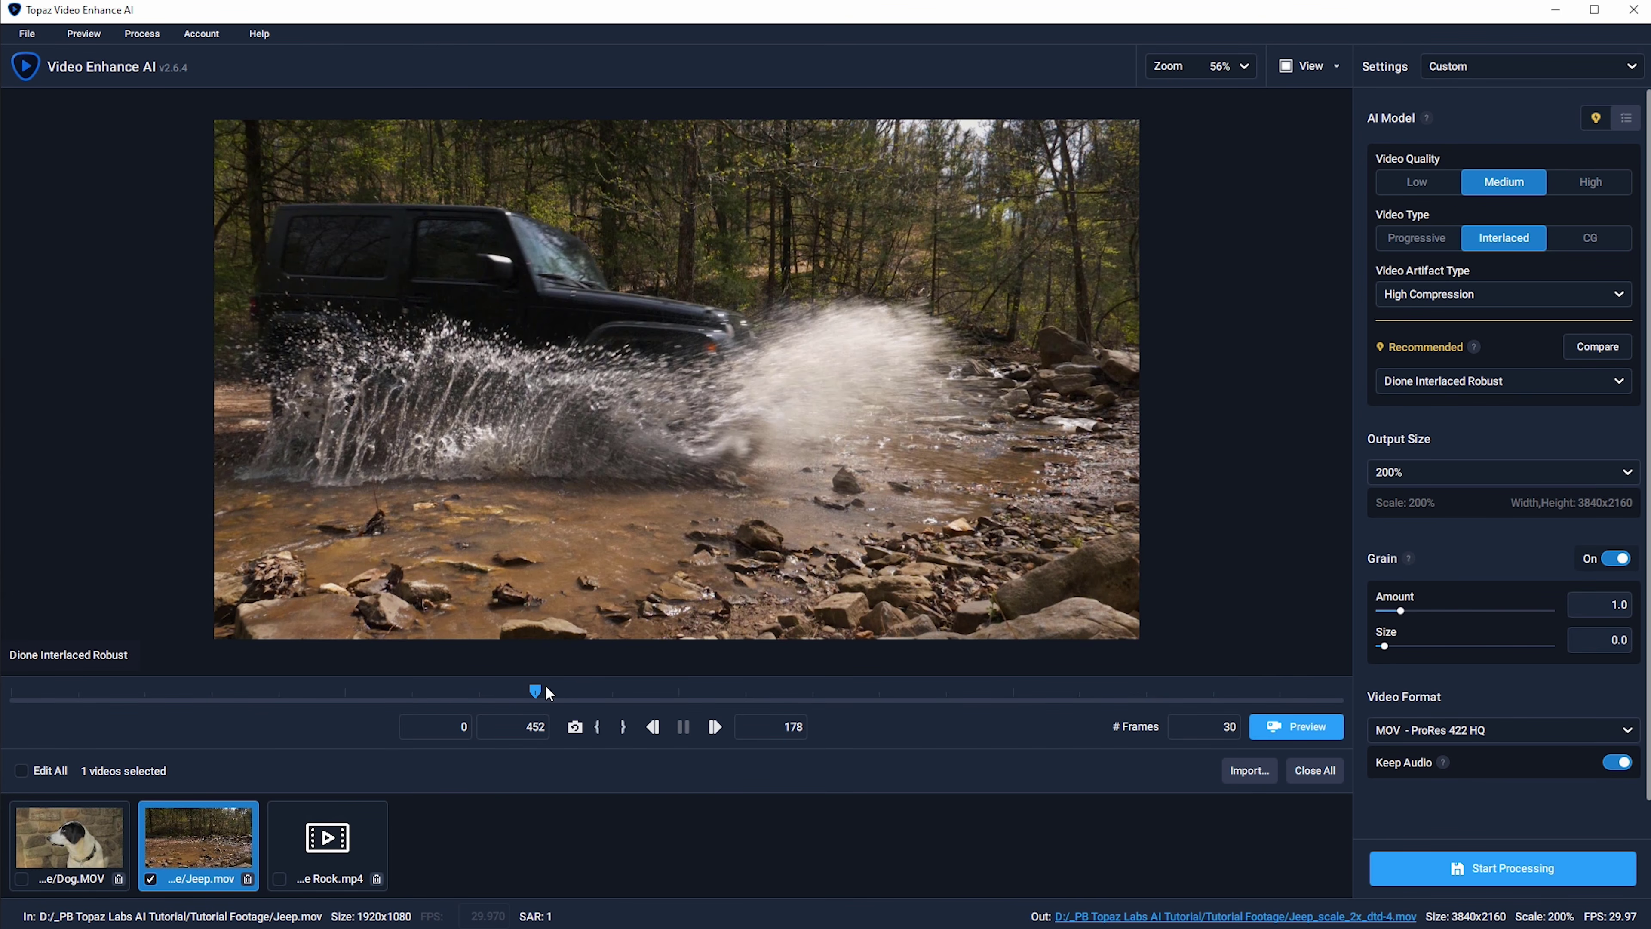
{"action": "left_click", "coordinate": [1244, 71]}
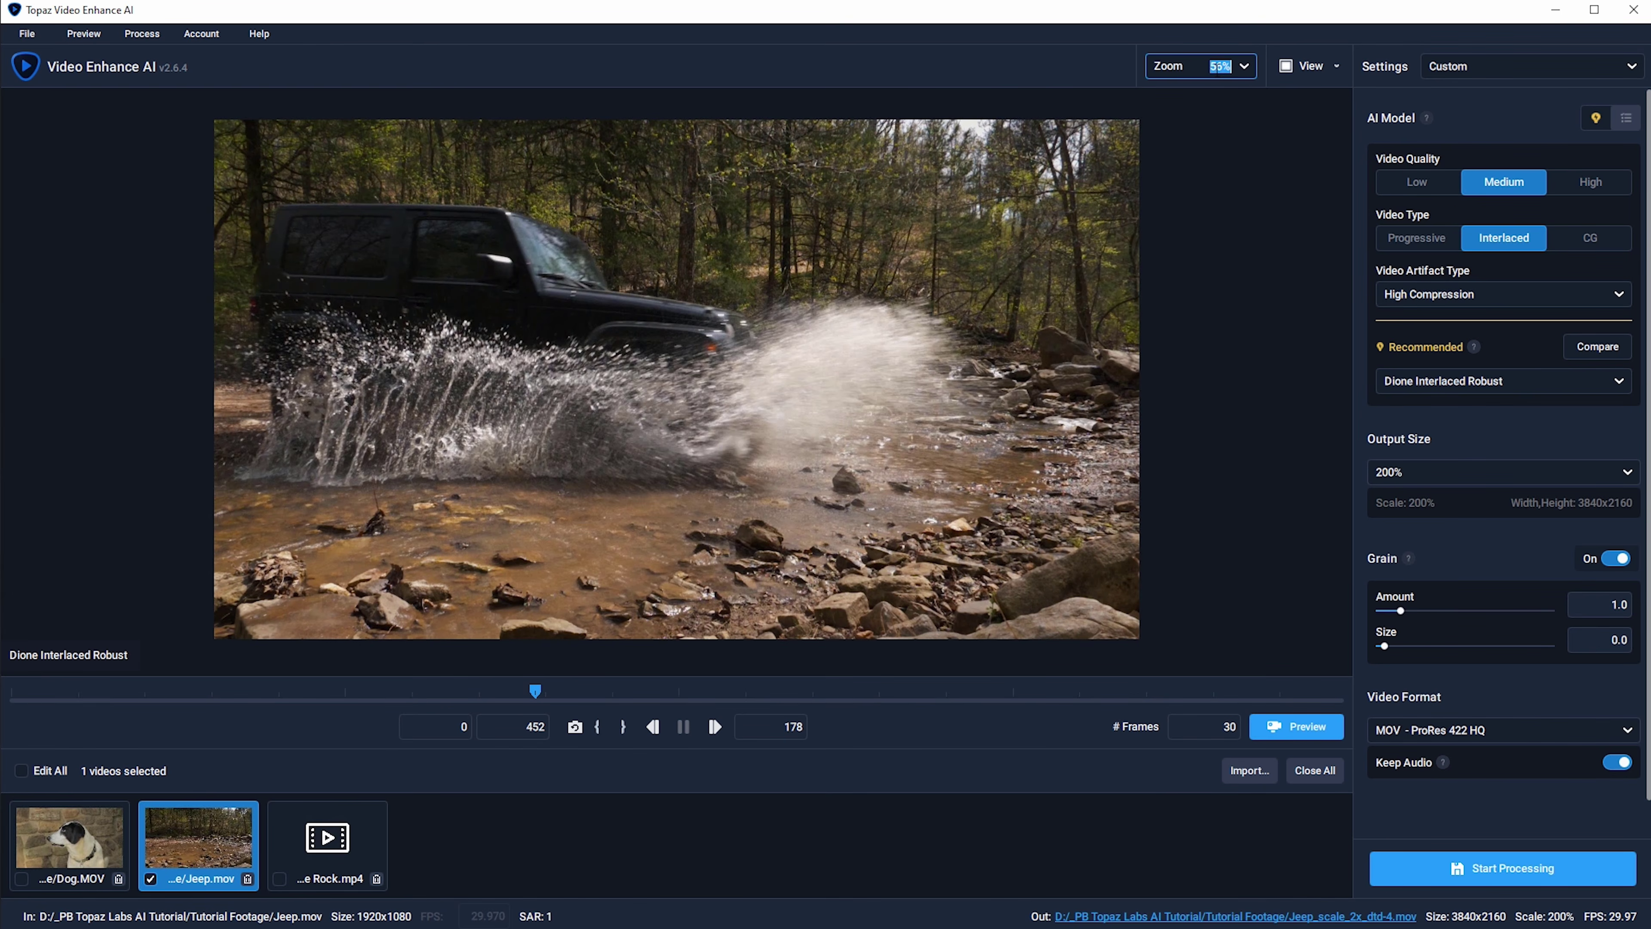
{"action": "left_click", "coordinate": [1244, 67]}
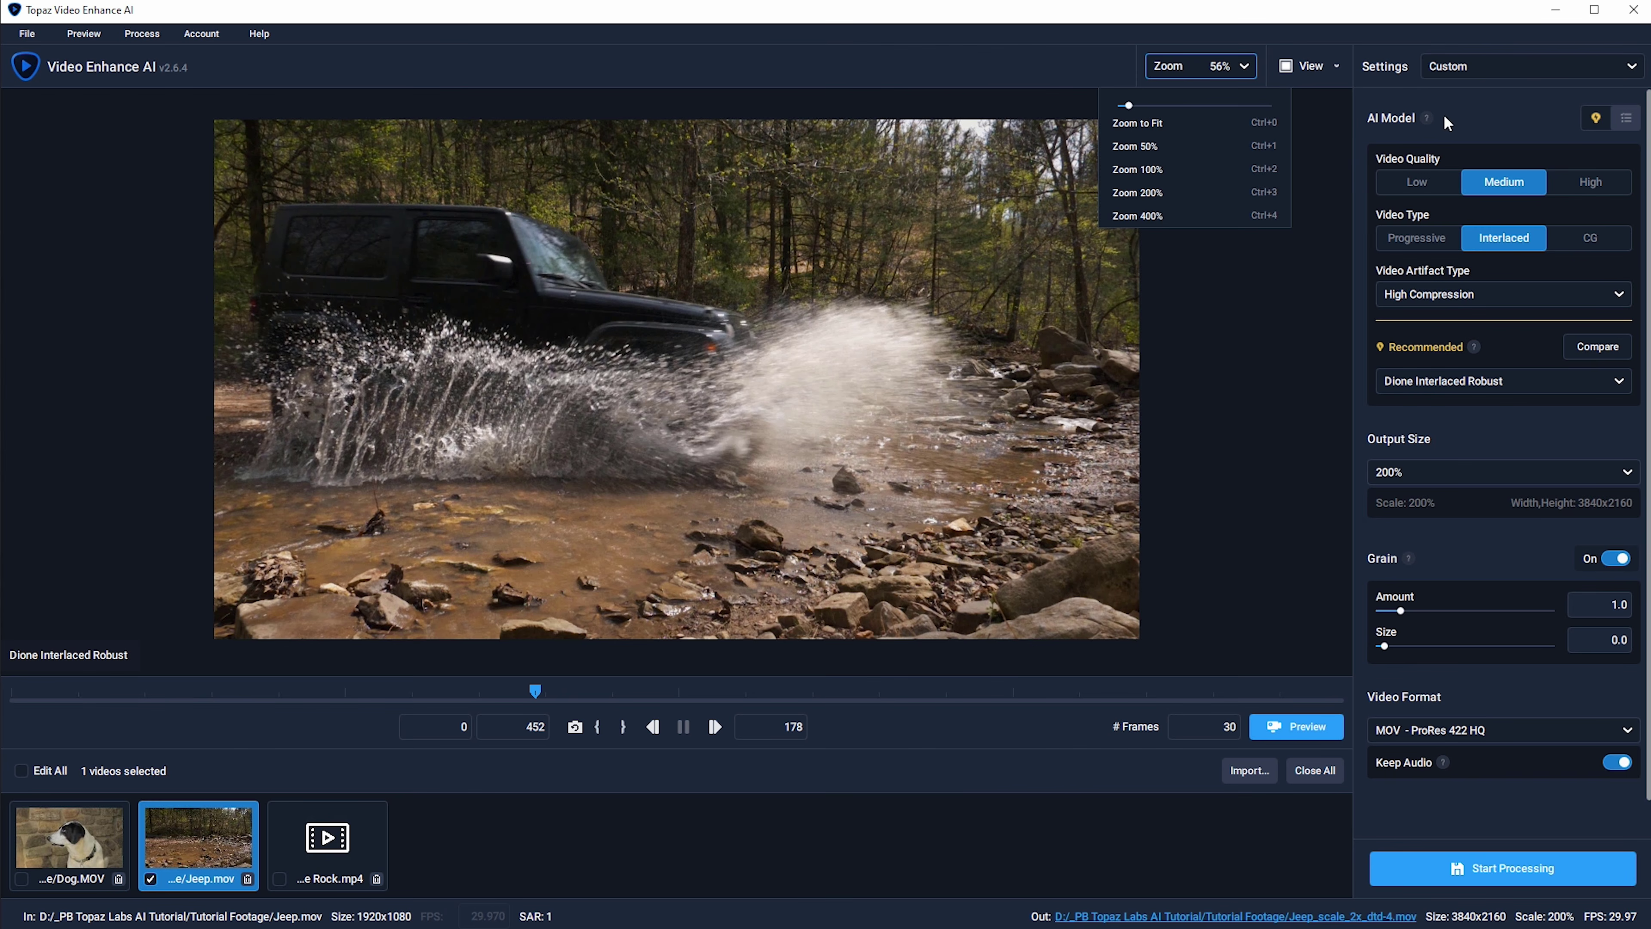
{"action": "left_click", "coordinate": [1331, 165]}
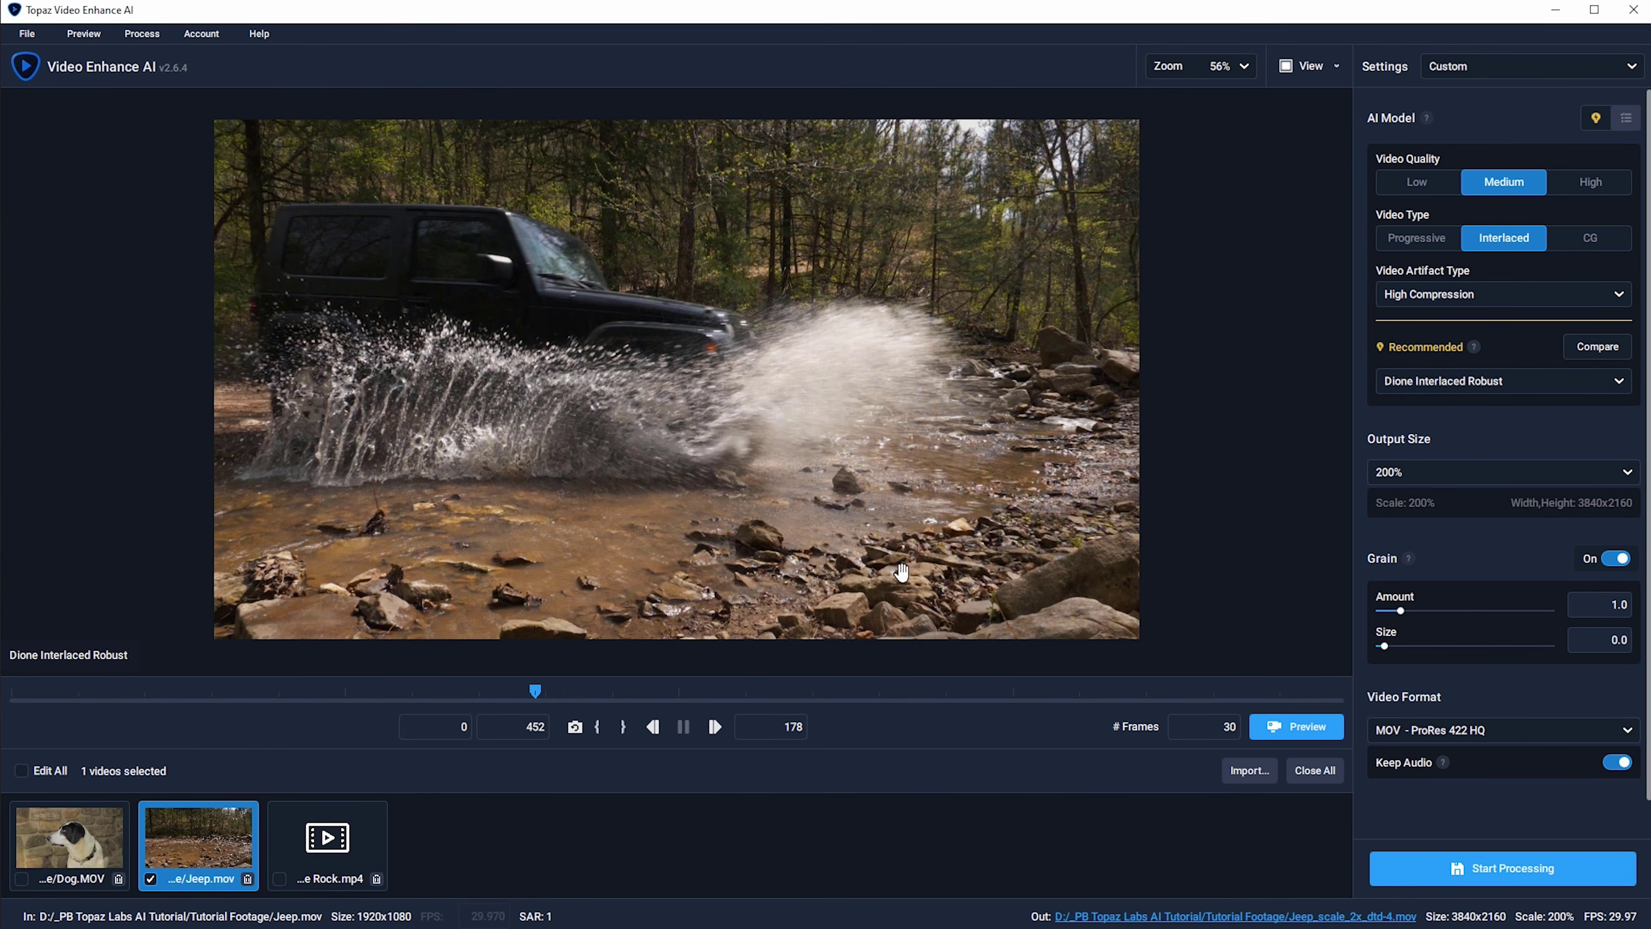
{"action": "mouse_move", "coordinate": [539, 692]}
{"action": "left_mouse_down"}
{"action": "mouse_move", "coordinate": [466, 693]}
{"action": "mouse_move", "coordinate": [543, 693]}
{"action": "left_mouse_up"}
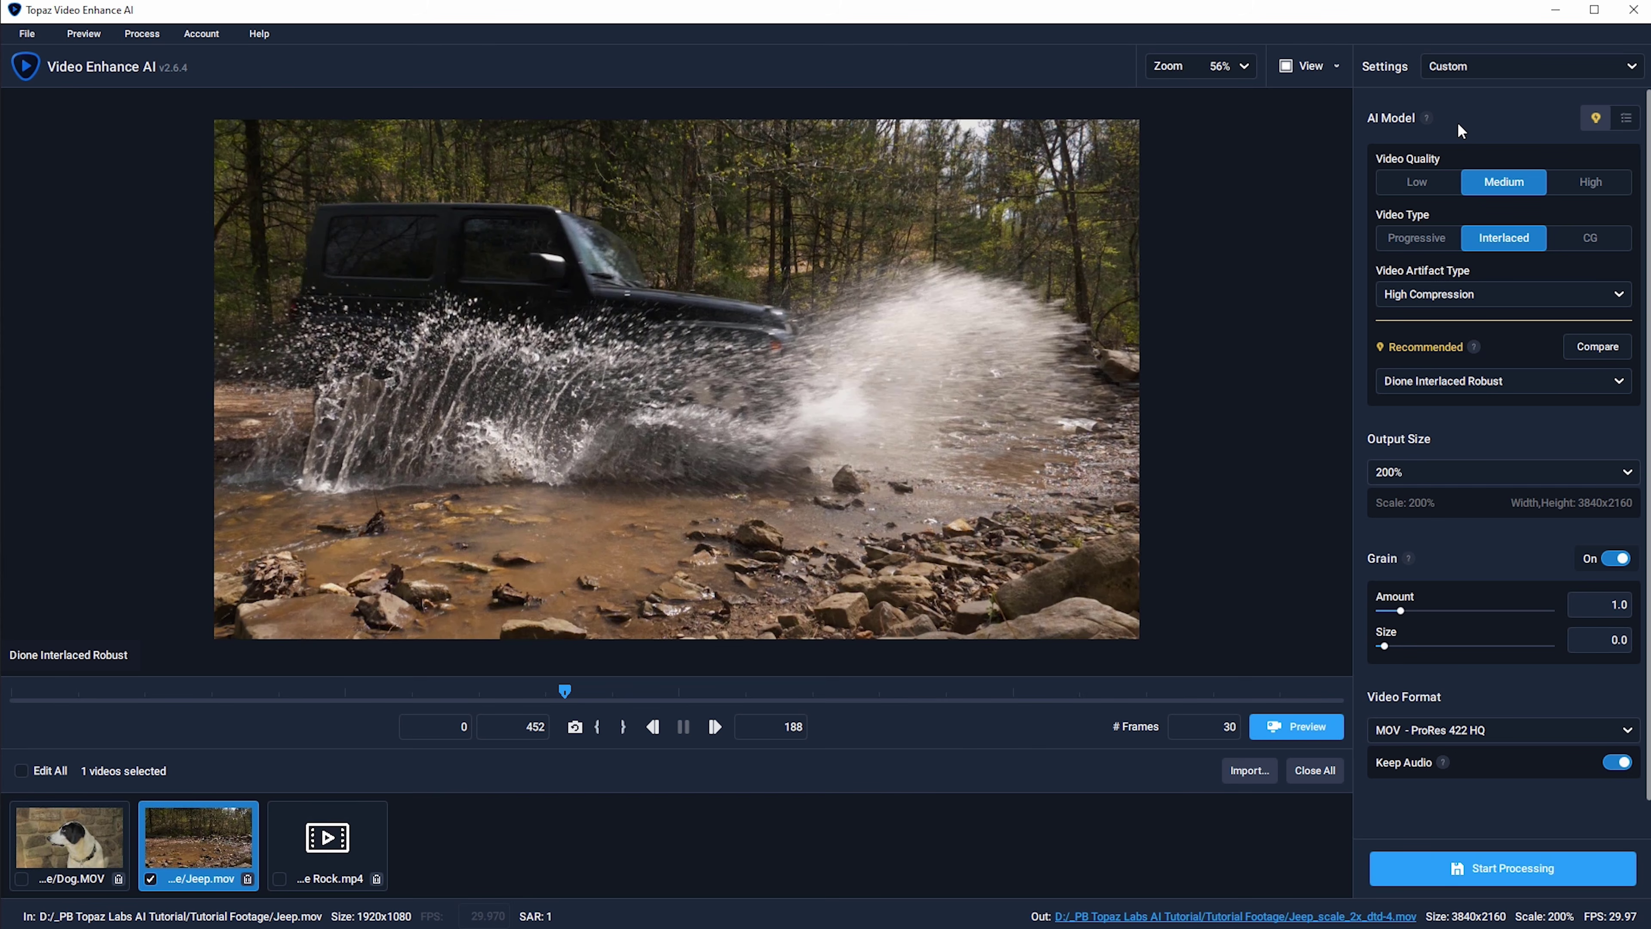
Show the full list of AI models and choose Proteus - Fine Tune v3 for the Jeep clip
{"action": "mouse_move", "coordinate": [1428, 193]}
{"action": "left_click", "coordinate": [1627, 127]}
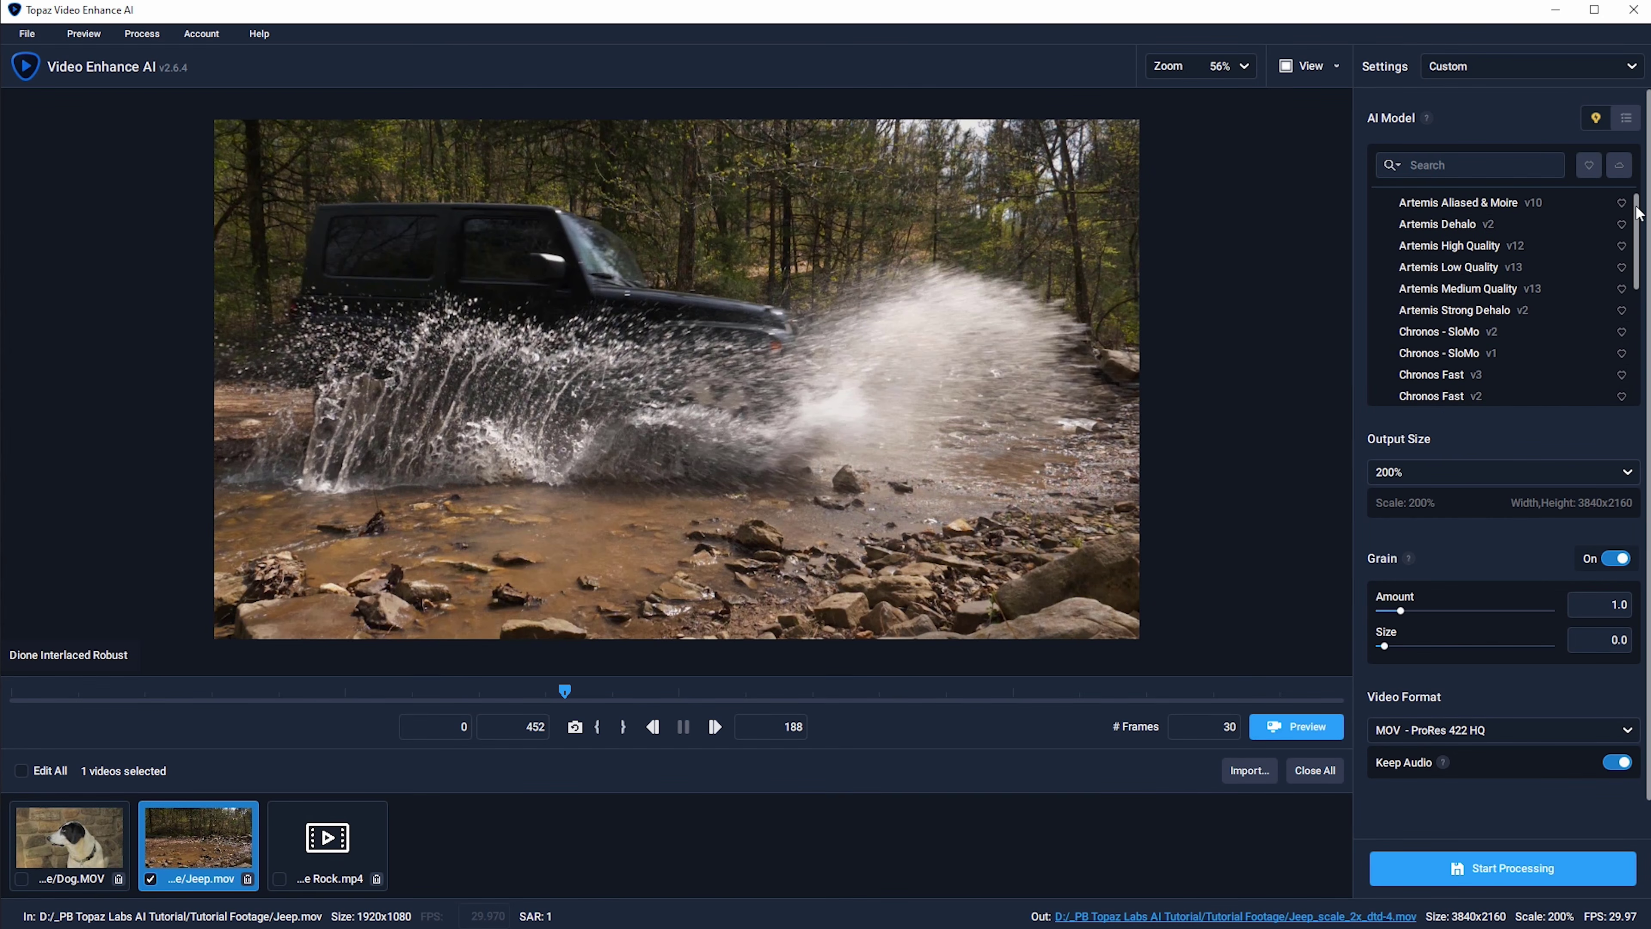
{"action": "scroll", "coordinate": [1640, 226], "scroll_direction": "down", "scroll_amount": 1}
{"action": "left_click_drag", "start_coordinate": [1640, 226], "coordinate": [1639, 291]}
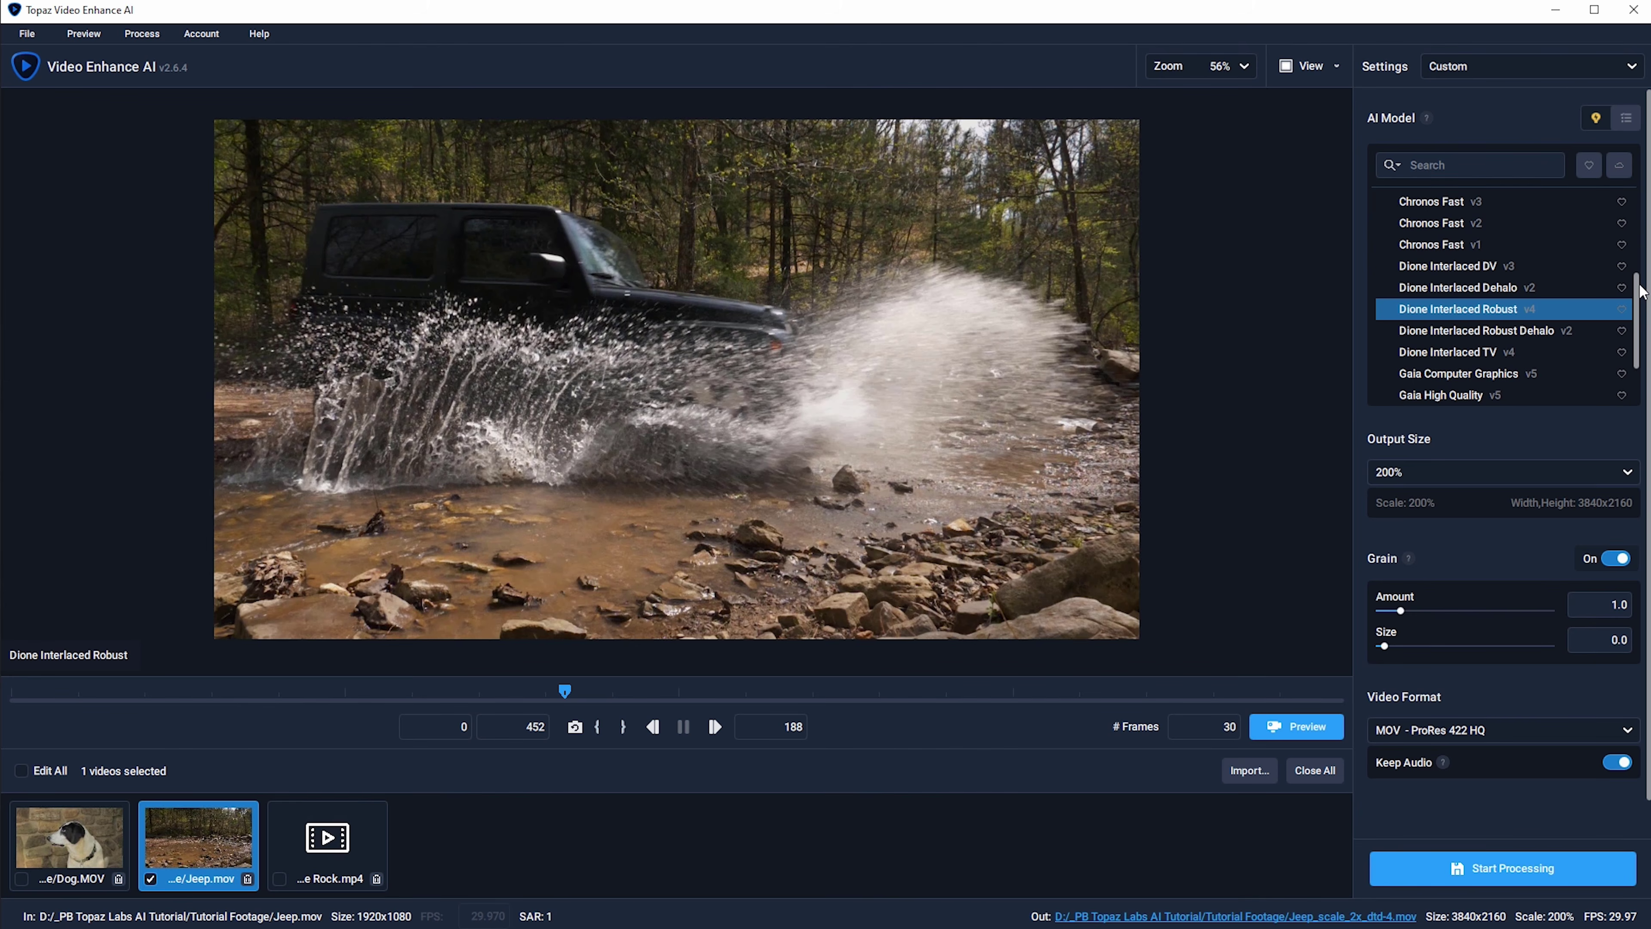
{"action": "mouse_move", "coordinate": [1565, 359]}
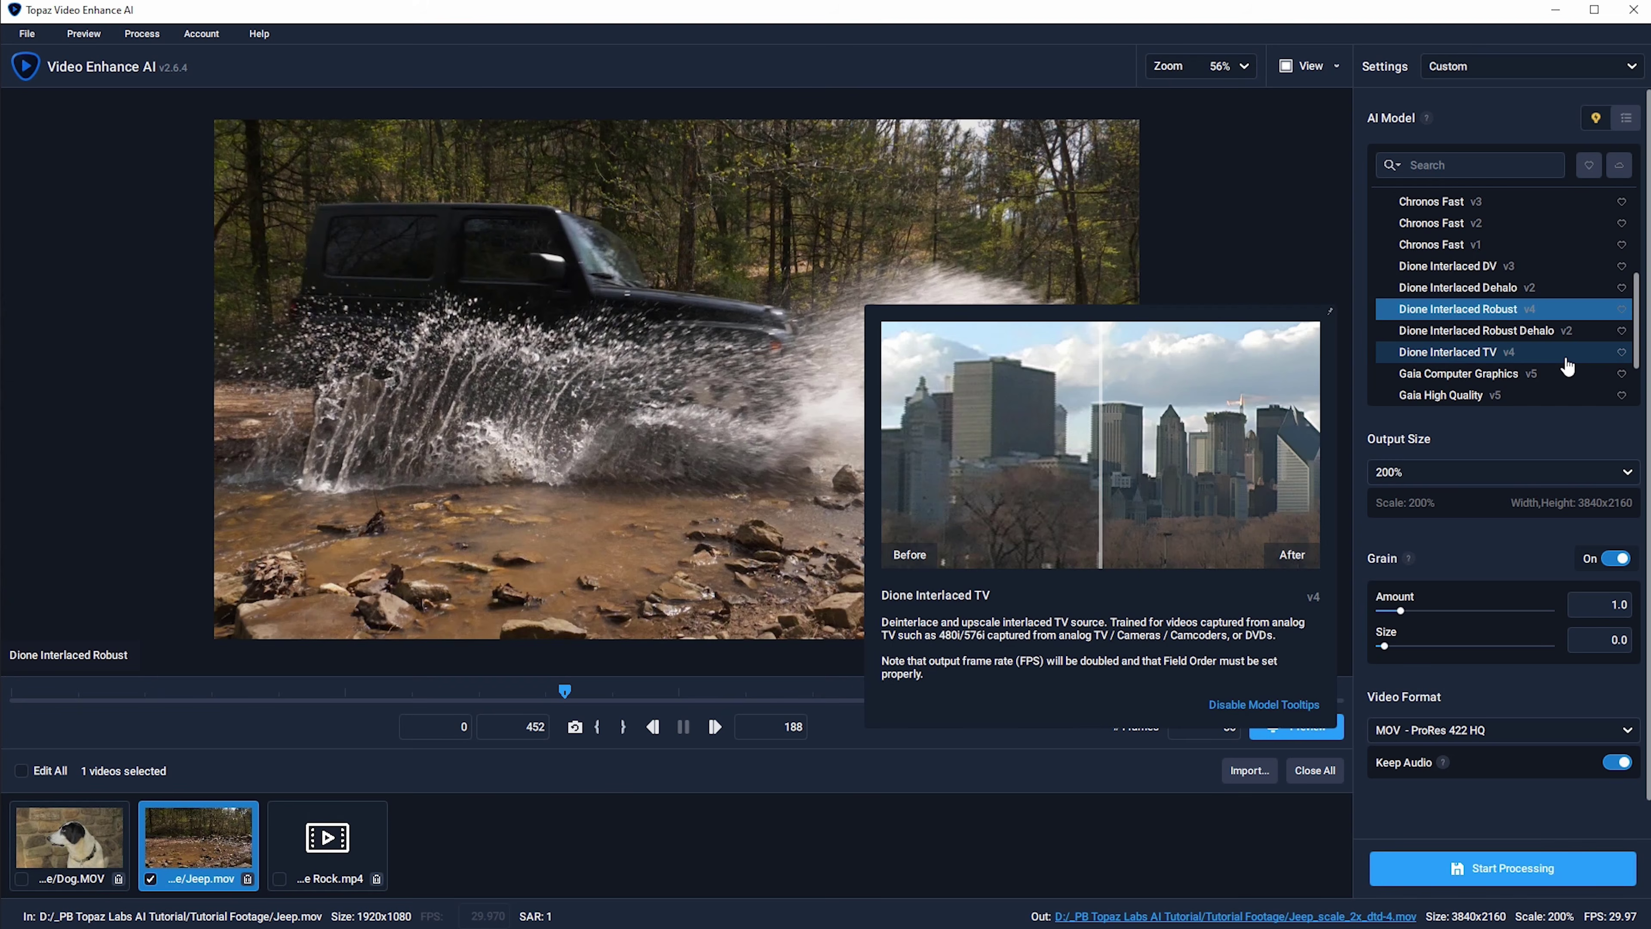
{"action": "scroll", "coordinate": [1553, 364], "scroll_direction": "down", "scroll_amount": 3}
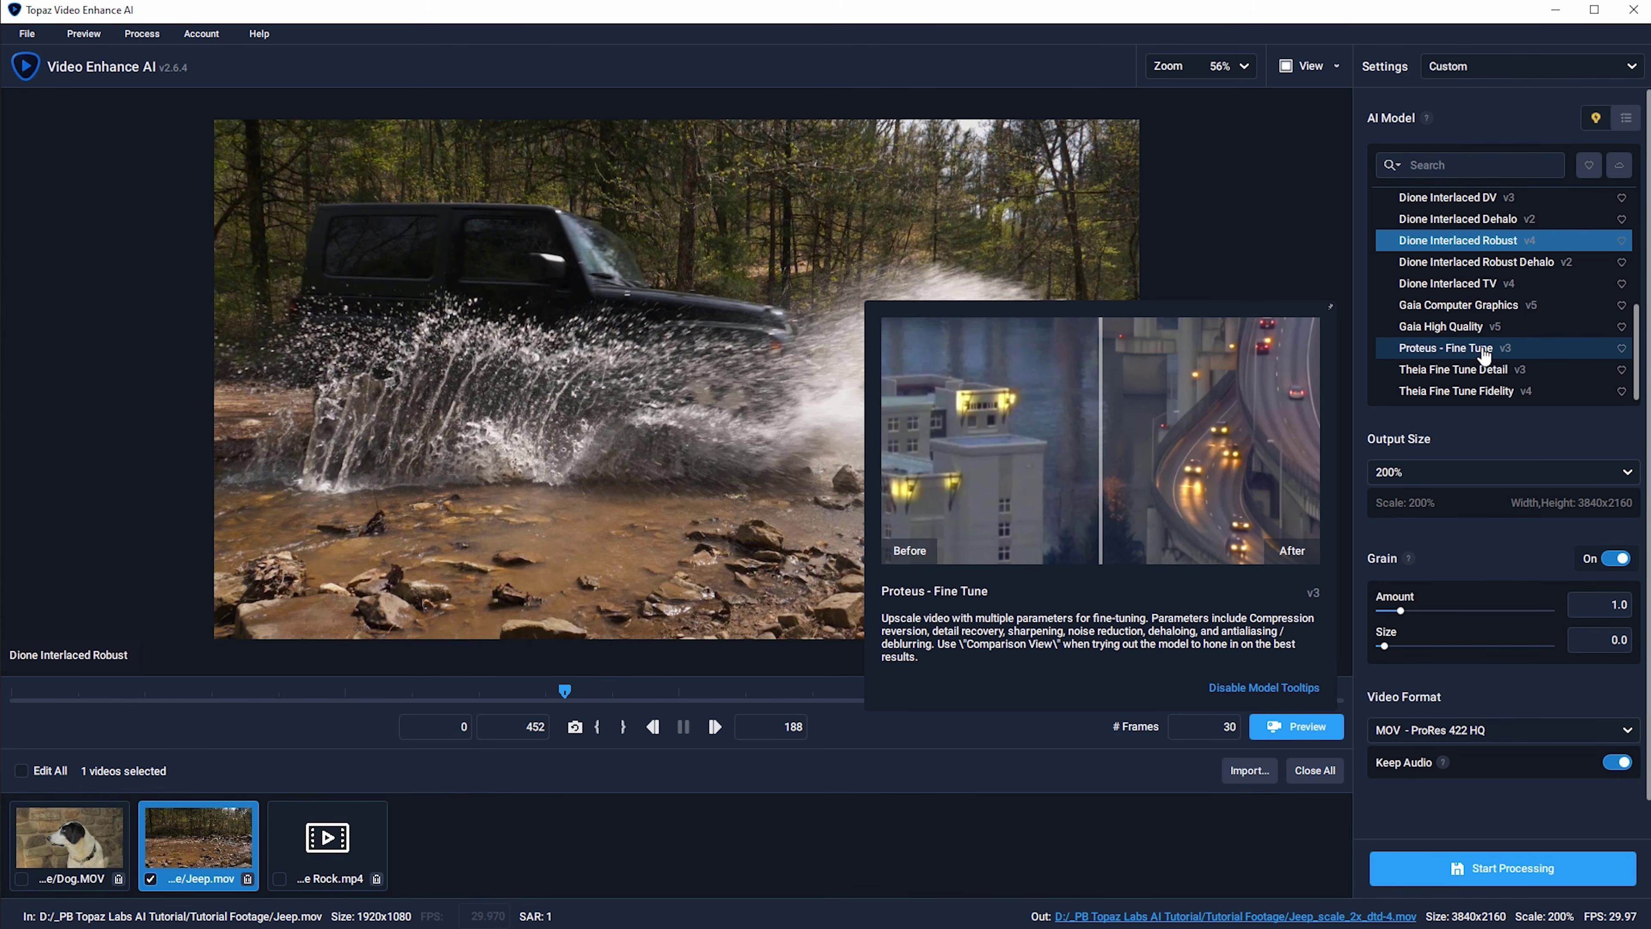
{"action": "left_click", "coordinate": [1484, 354]}
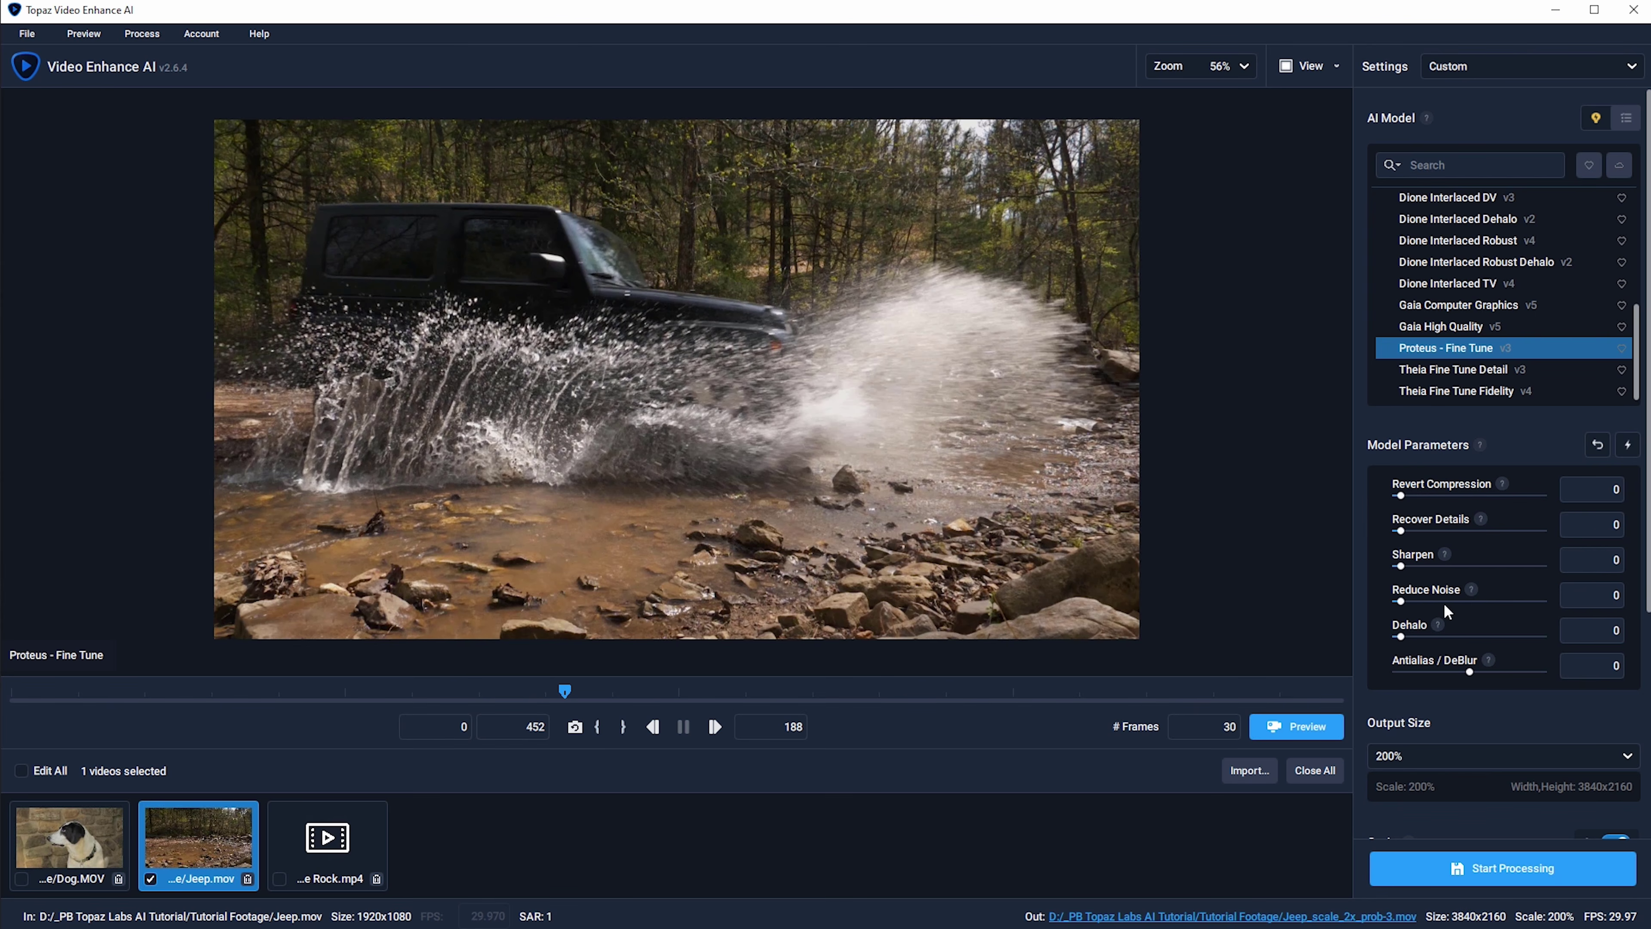
Try Reduce Noise at 45, and replace it with automatically estimated values for all Proteus model parameters
{"action": "left_click_drag", "start_coordinate": [1401, 600], "coordinate": [1462, 606]}
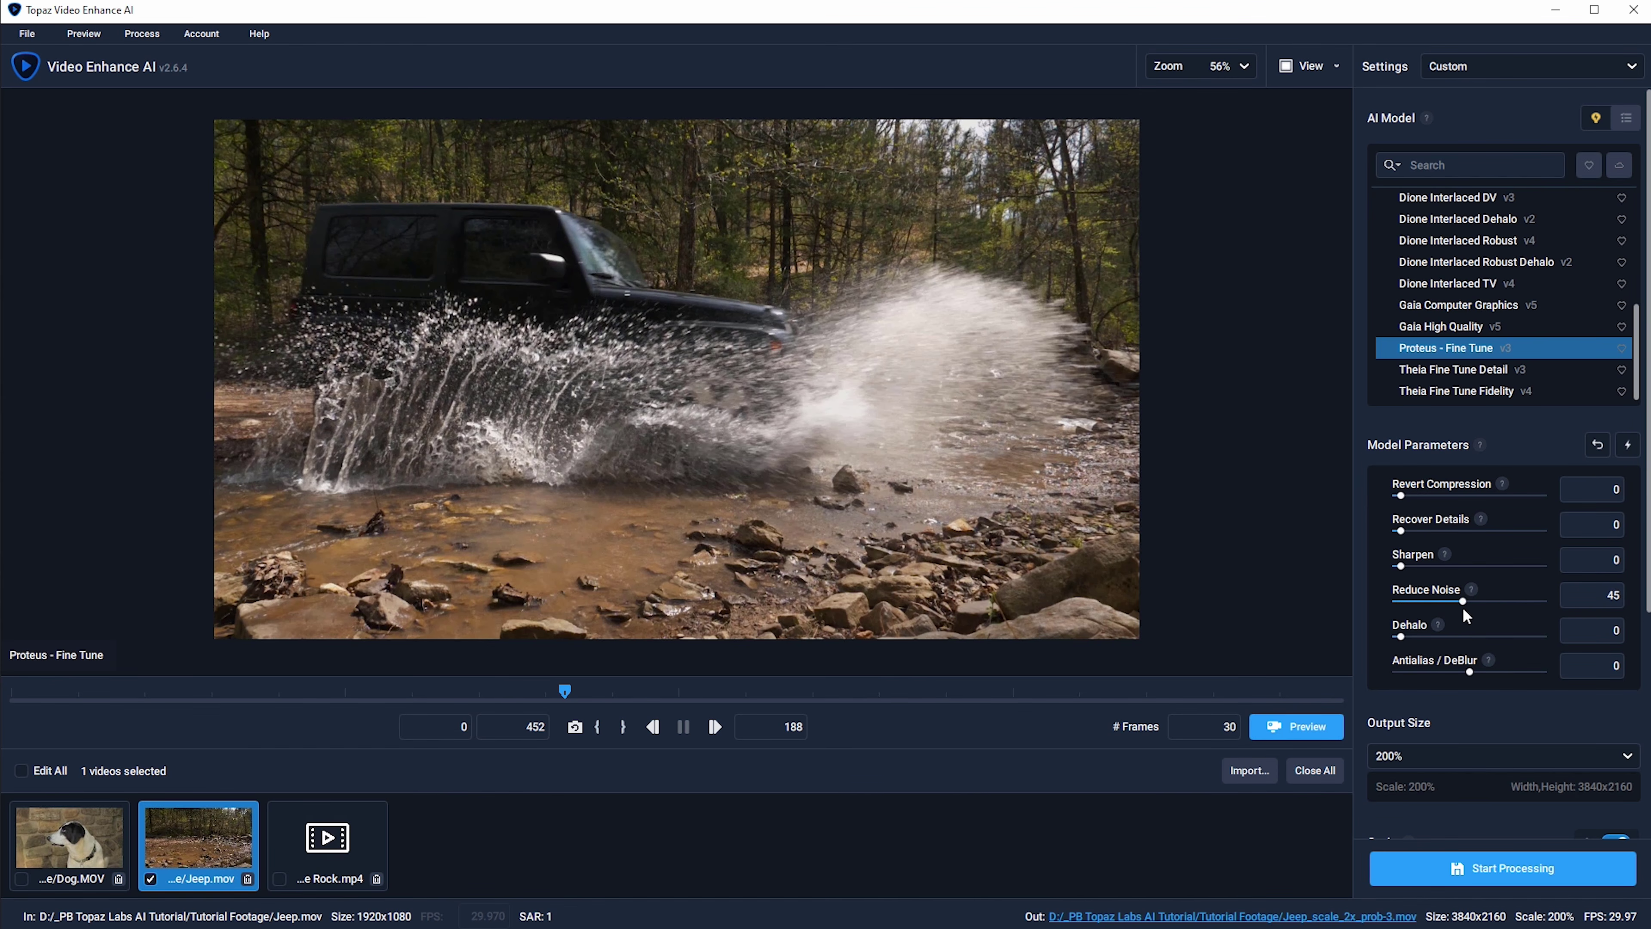
{"action": "left_click", "coordinate": [1629, 455]}
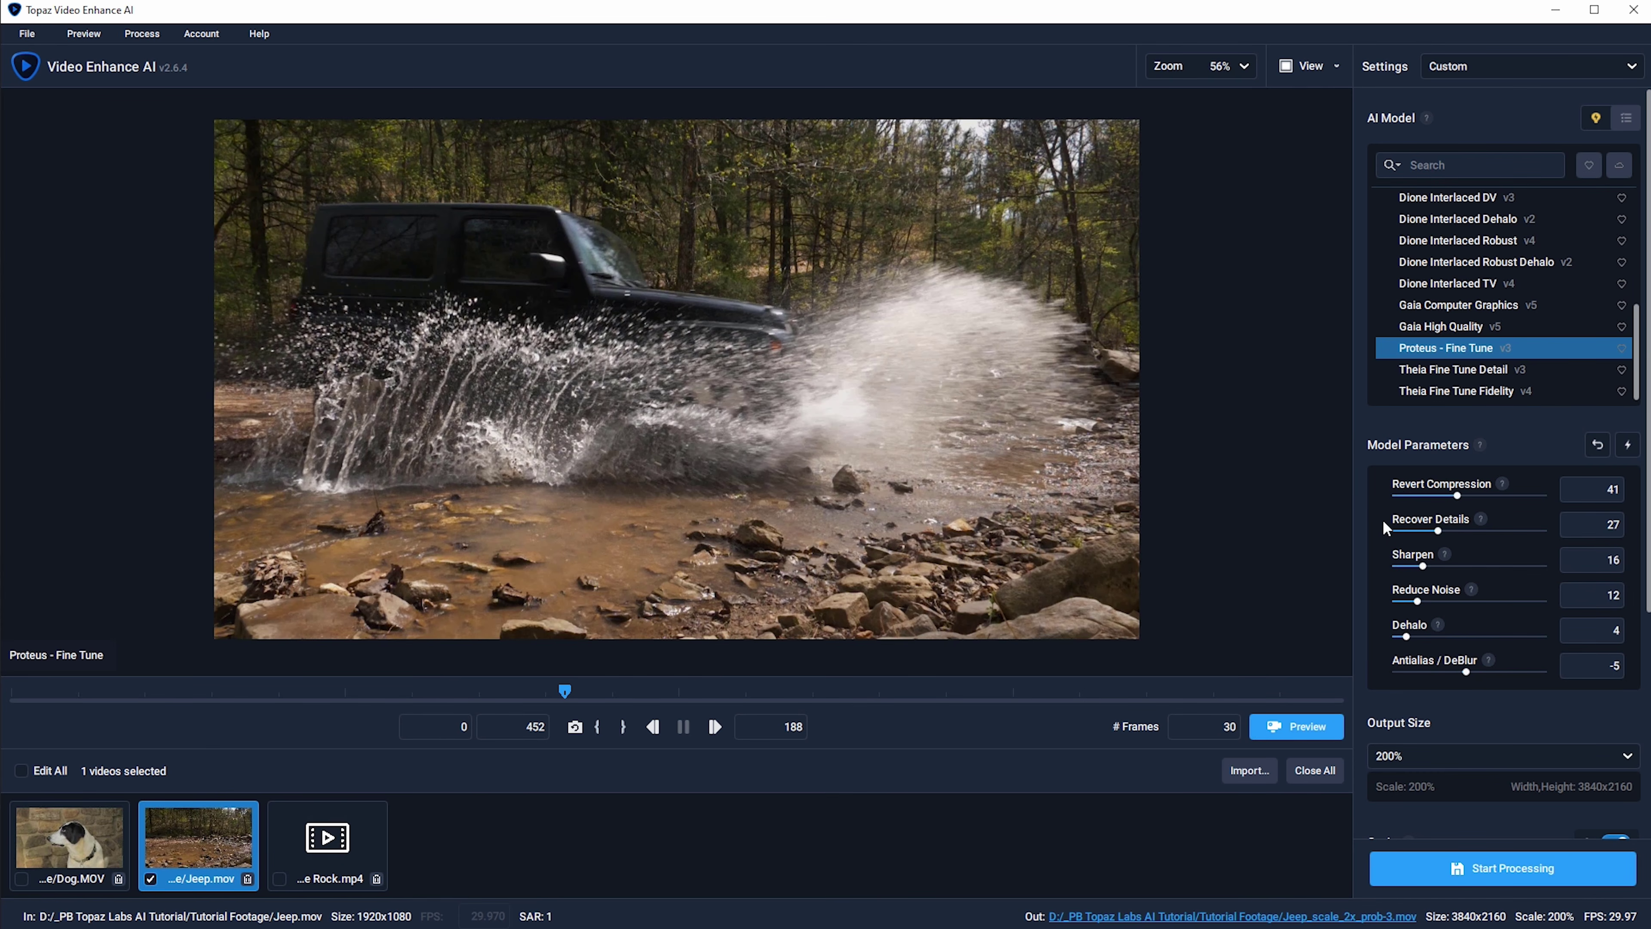
Set the Jeep clip's output size to 4K UHD (3840x2160)
{"action": "scroll", "coordinate": [1639, 550], "scroll_direction": "down", "scroll_amount": 3}
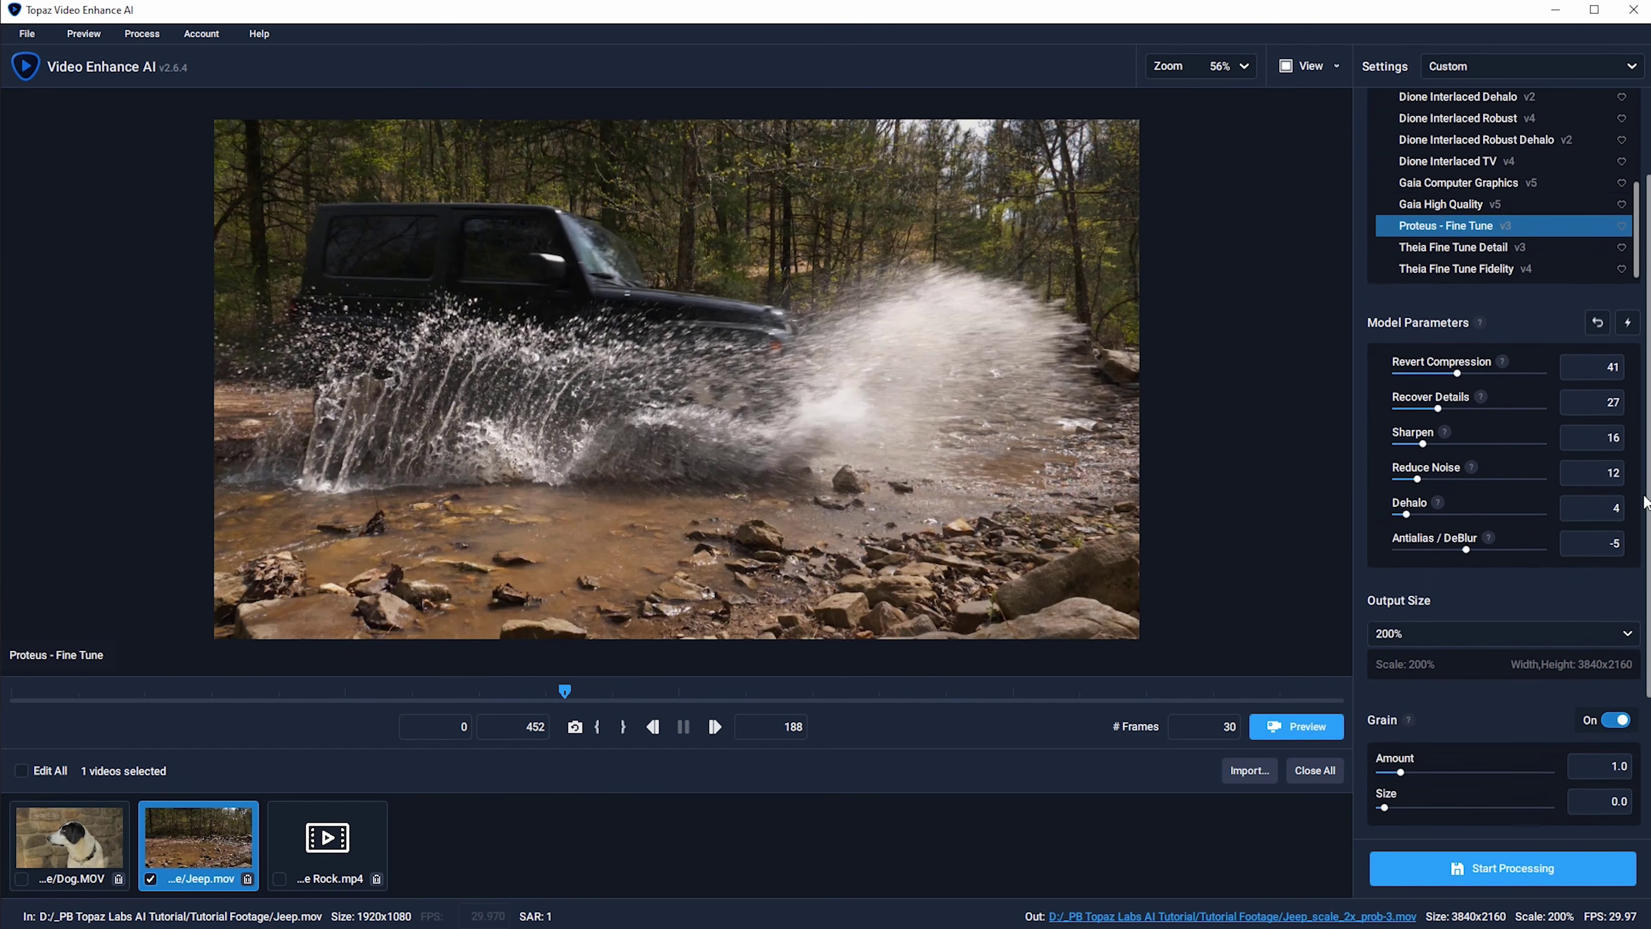
{"action": "scroll", "coordinate": [1639, 549], "scroll_direction": "down", "scroll_amount": 2}
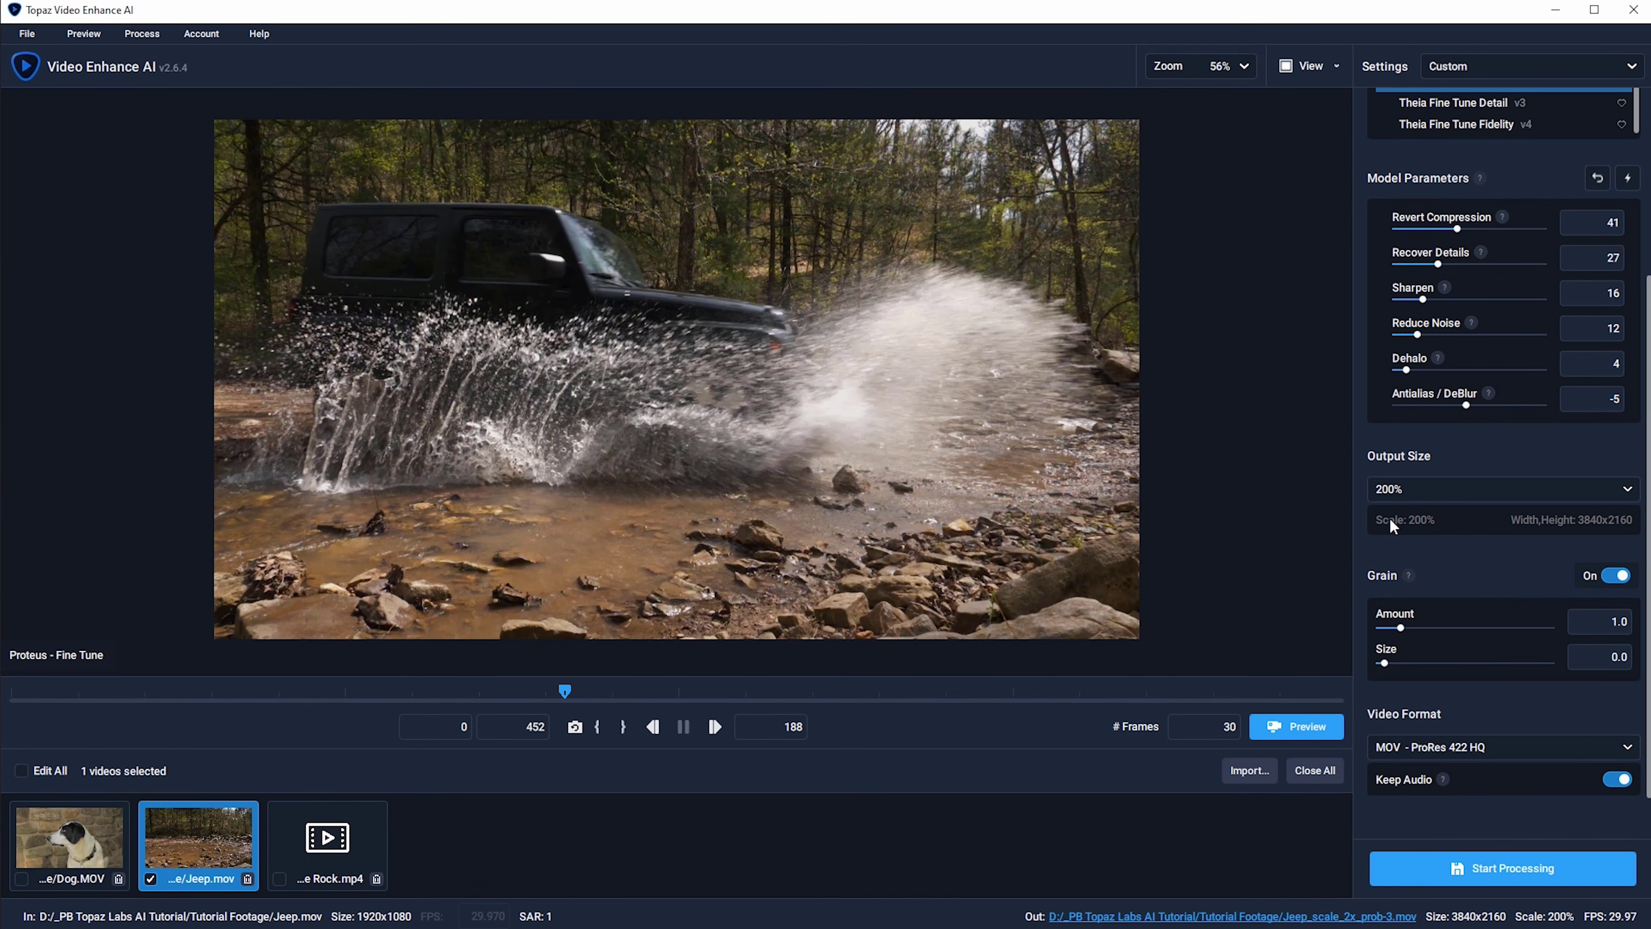
{"action": "left_click", "coordinate": [1404, 496]}
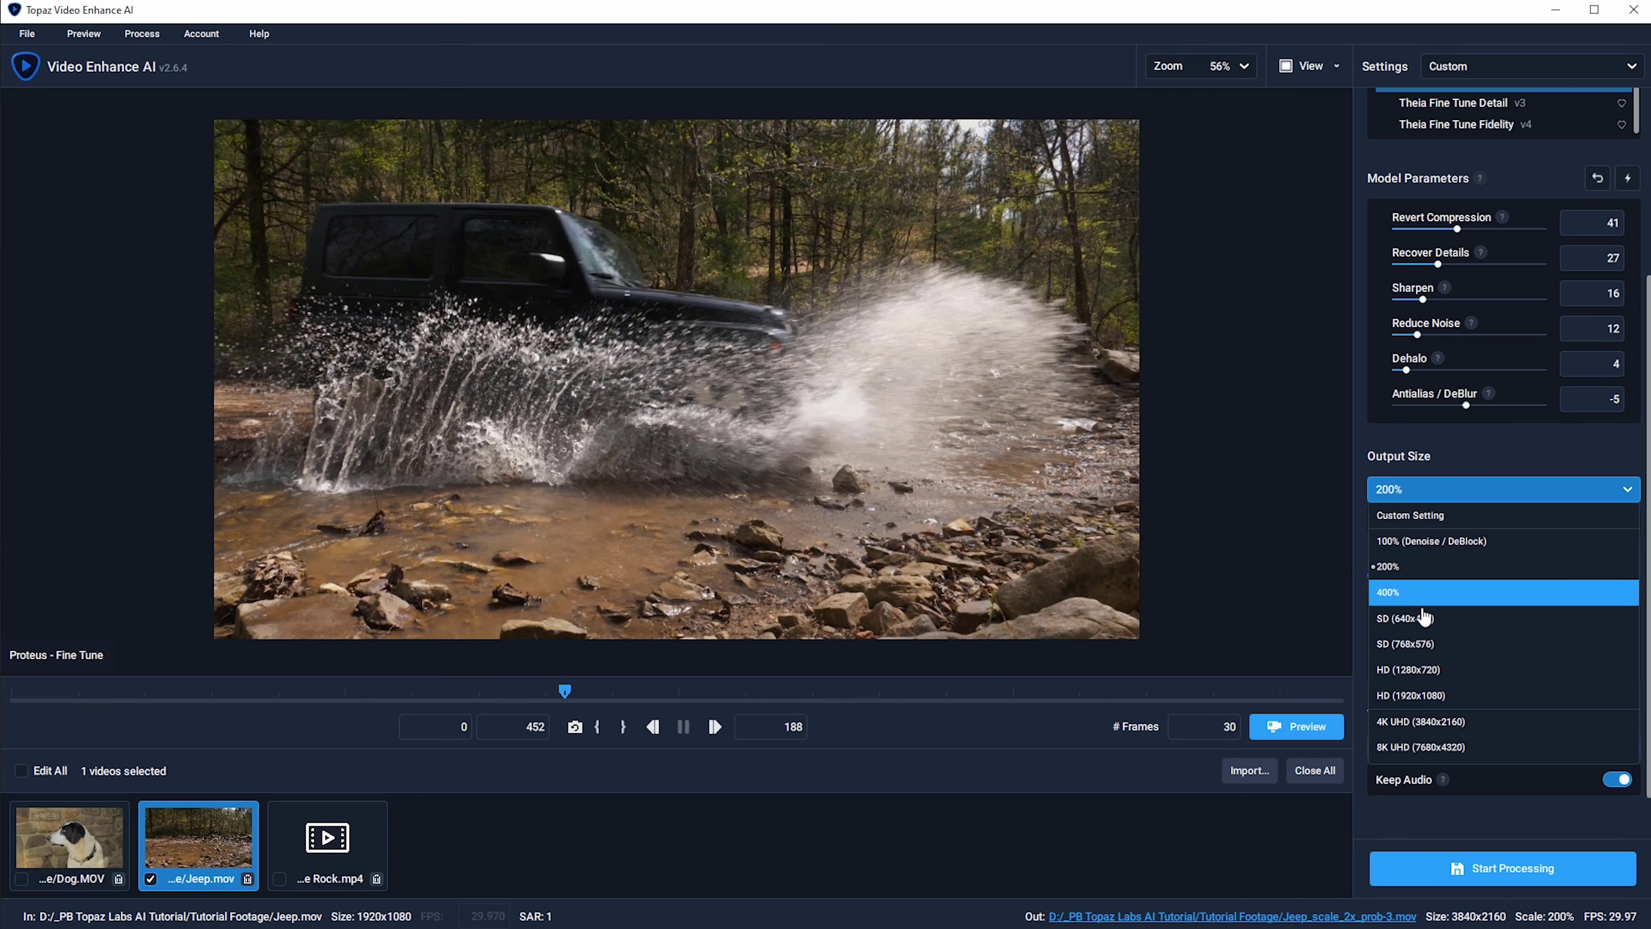
{"action": "left_click", "coordinate": [1419, 722]}
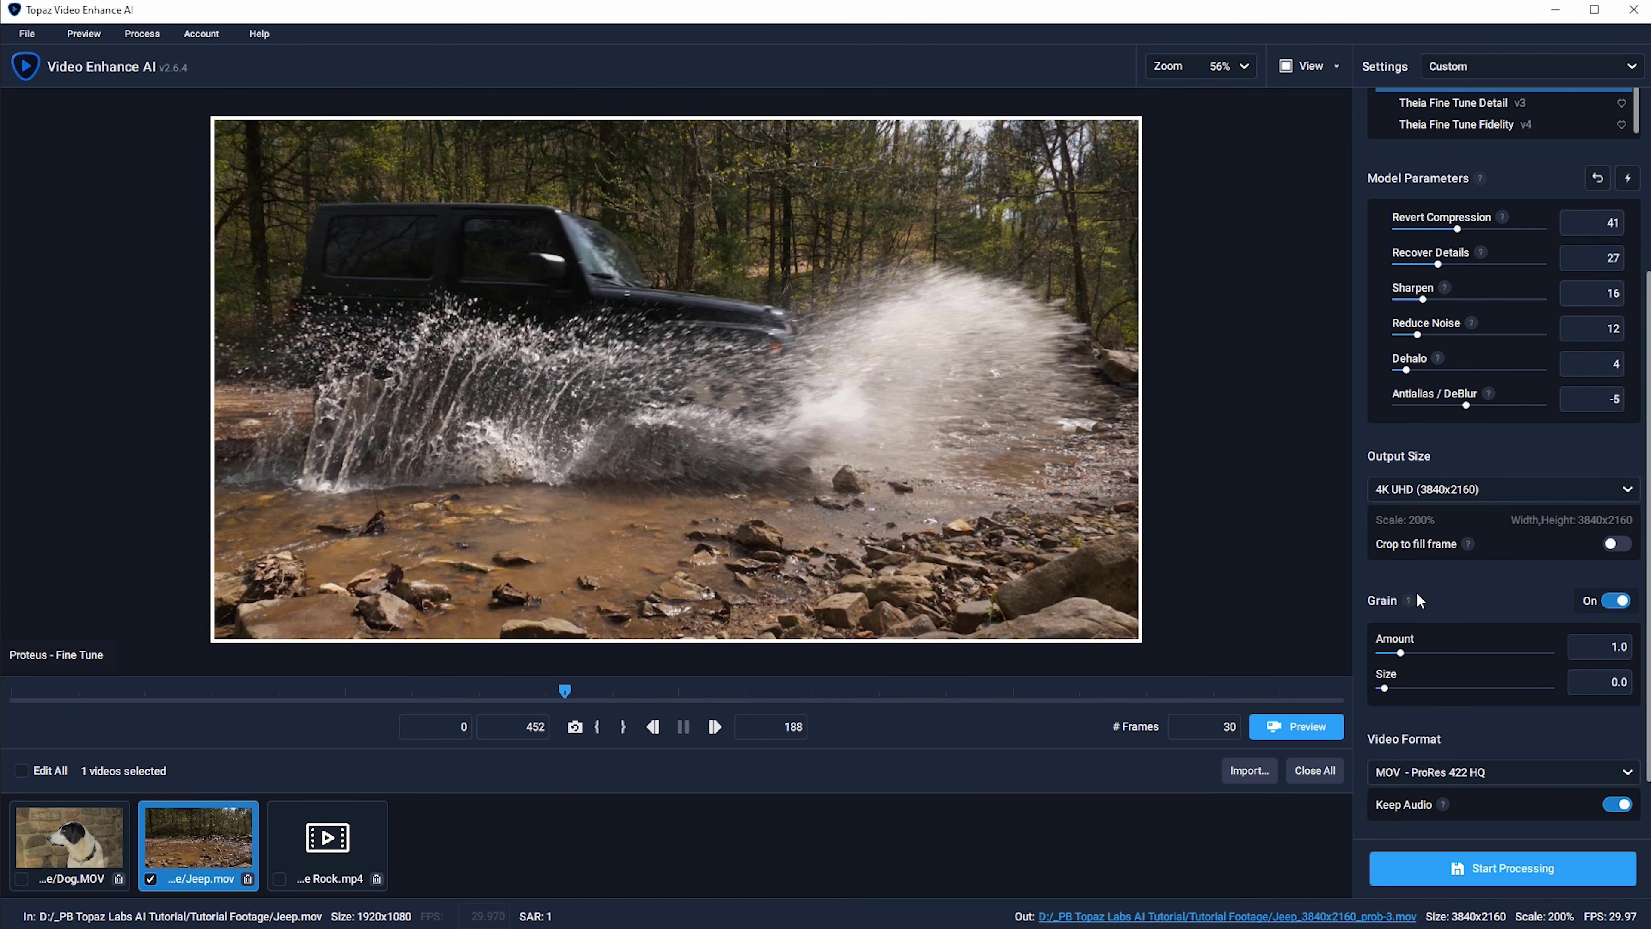
Turn off grain and keep MOV - ProRes 422 HQ as the video format
{"action": "left_click", "coordinate": [1613, 602]}
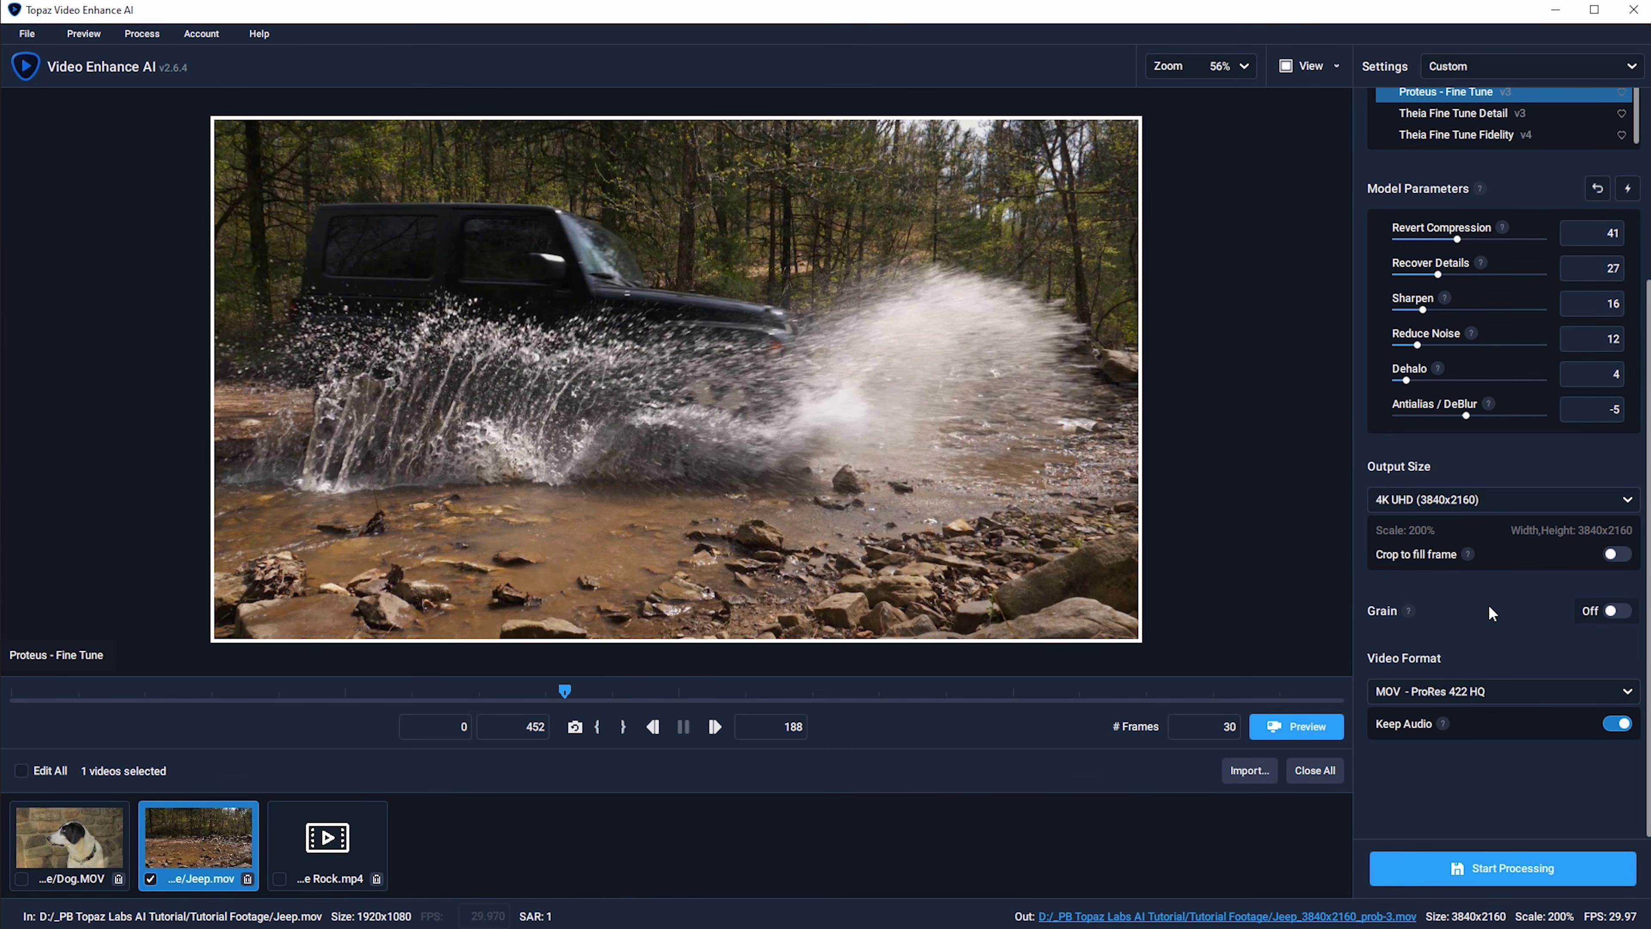
{"action": "left_click", "coordinate": [1431, 696]}
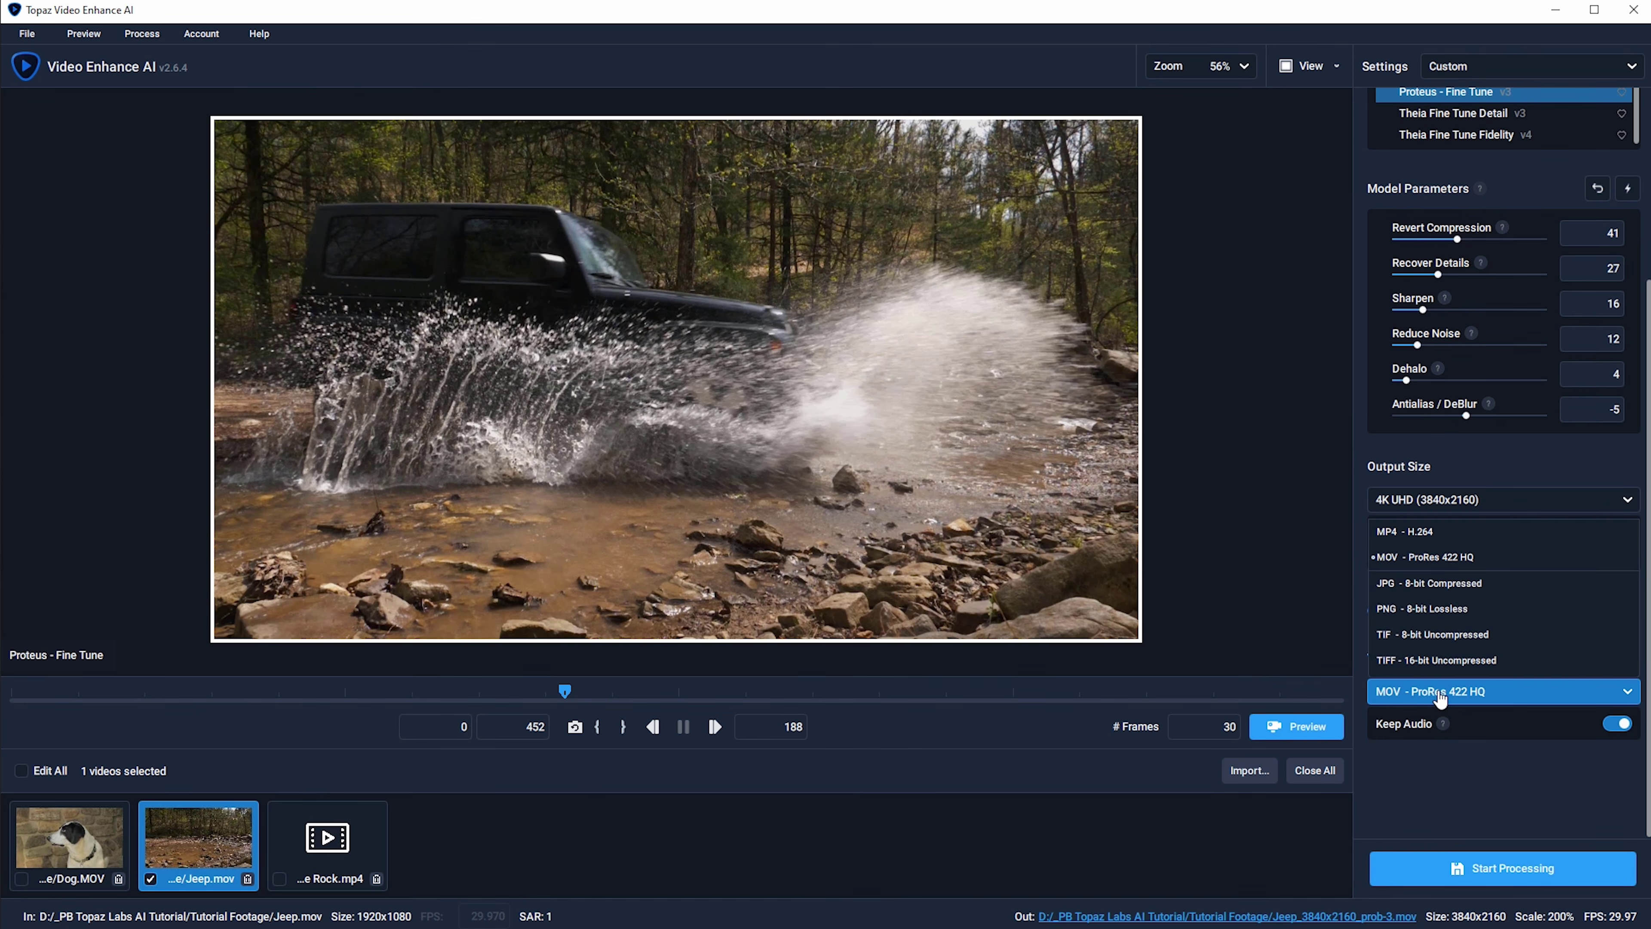
{"action": "left_click", "coordinate": [1435, 702]}
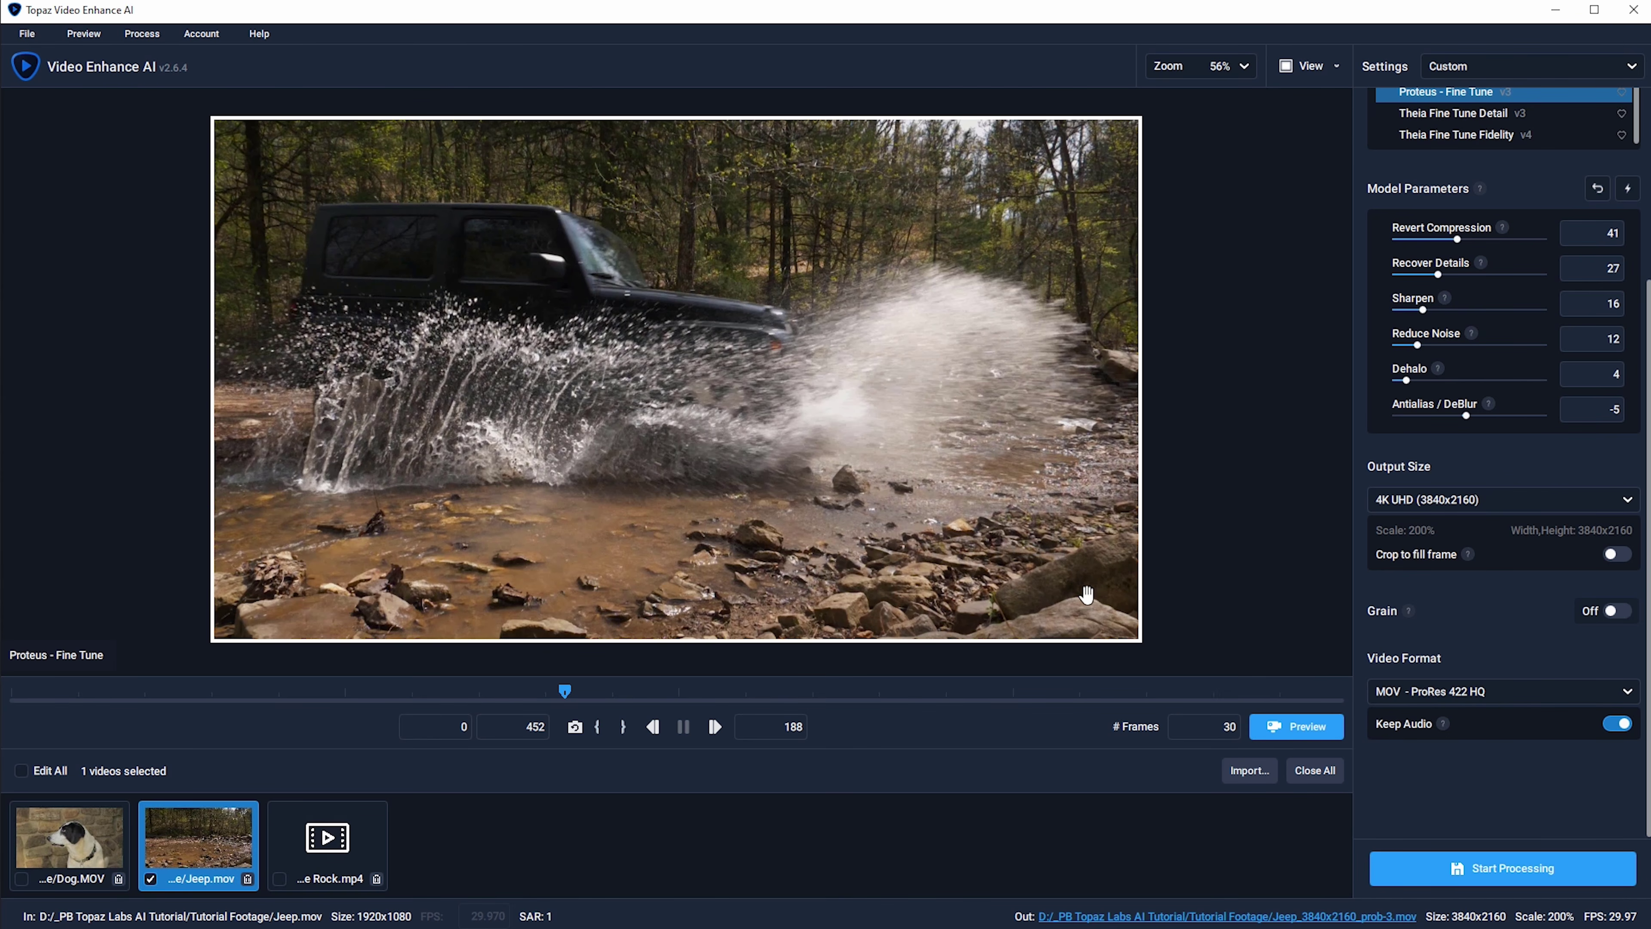
Render a 30-frame preview, compare the original with the Proteus result at several magnifications, and exit the preview
{"action": "left_click", "coordinate": [1292, 734]}
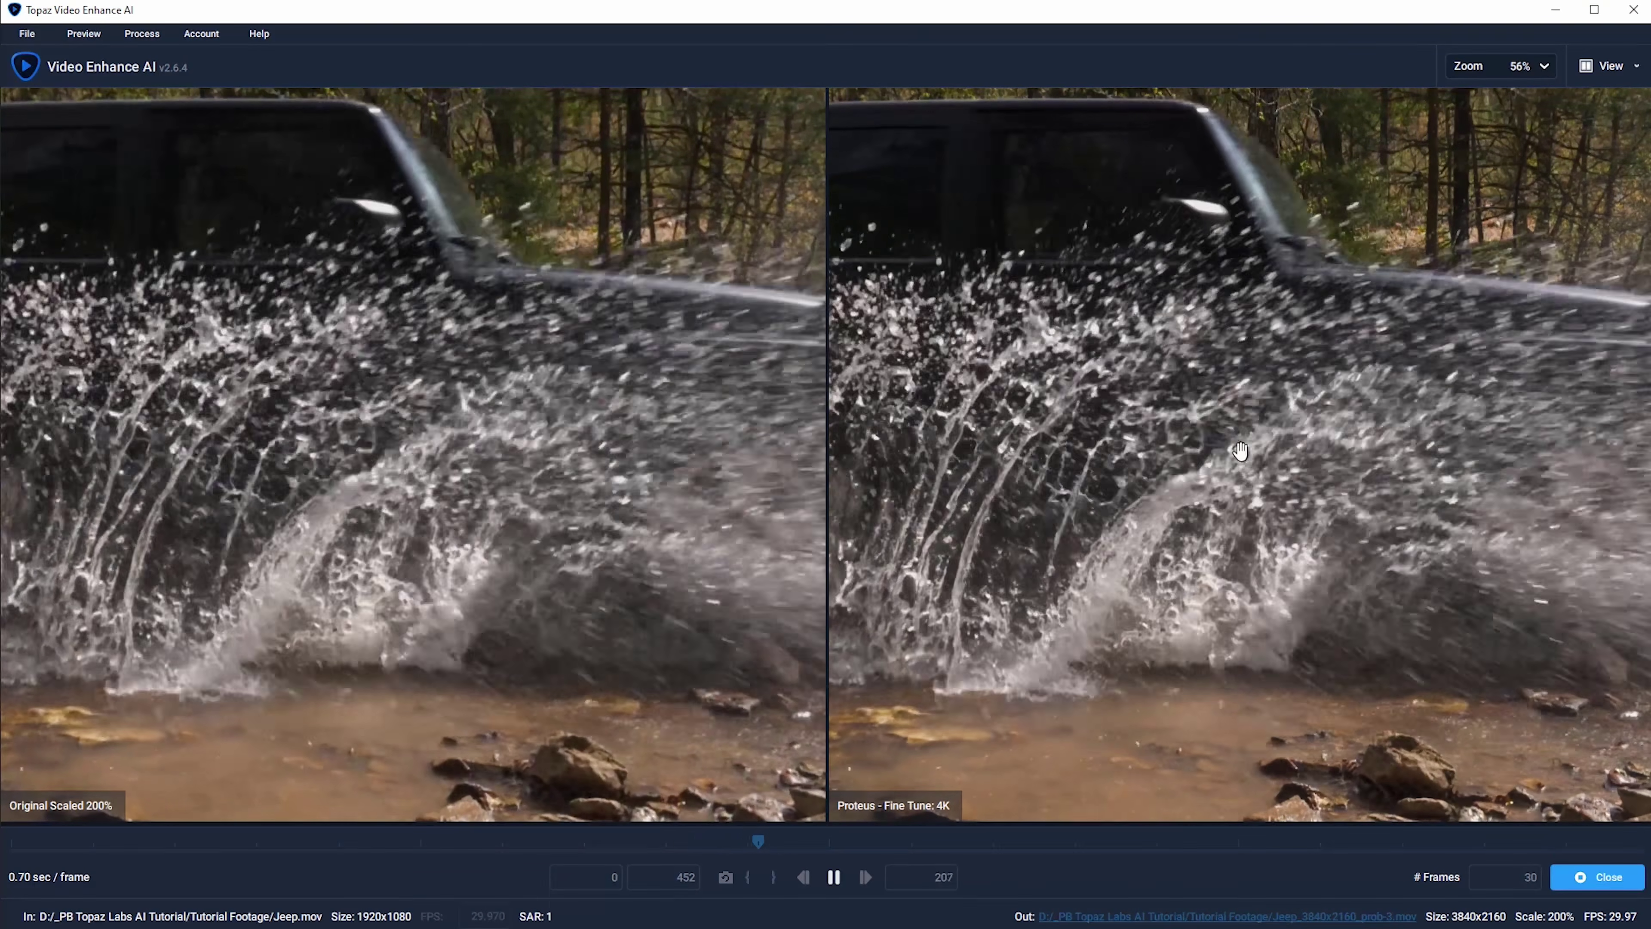
{"action": "scroll", "coordinate": [1216, 450], "scroll_direction": "down", "scroll_amount": 3}
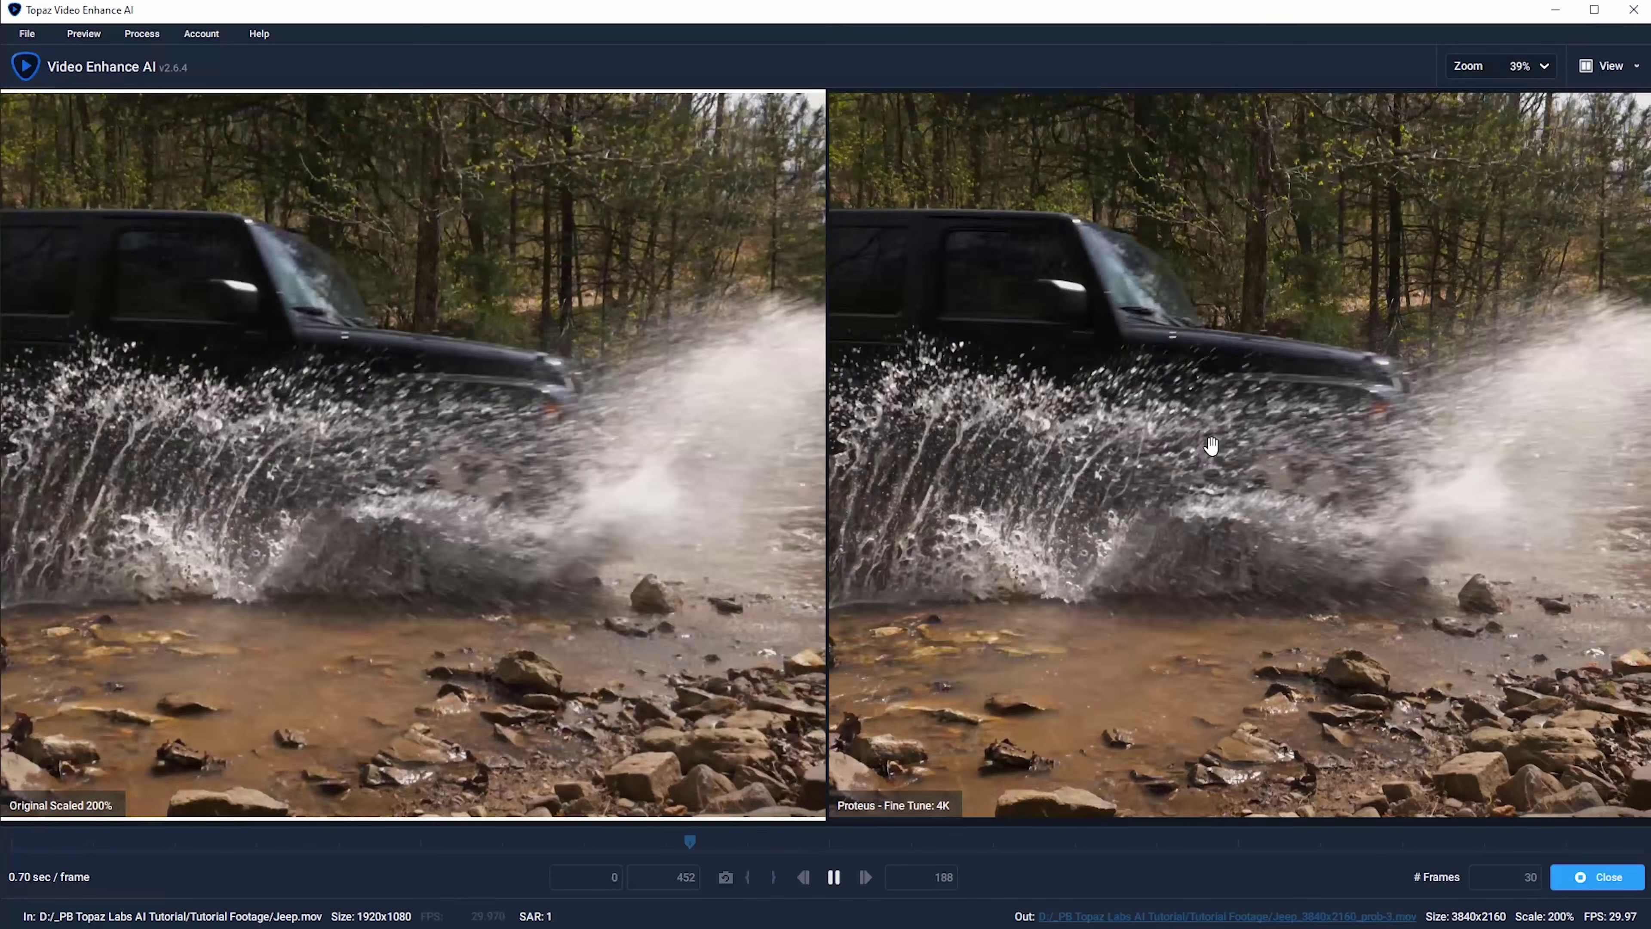
{"action": "scroll", "coordinate": [1211, 443], "scroll_direction": "down", "scroll_amount": 1}
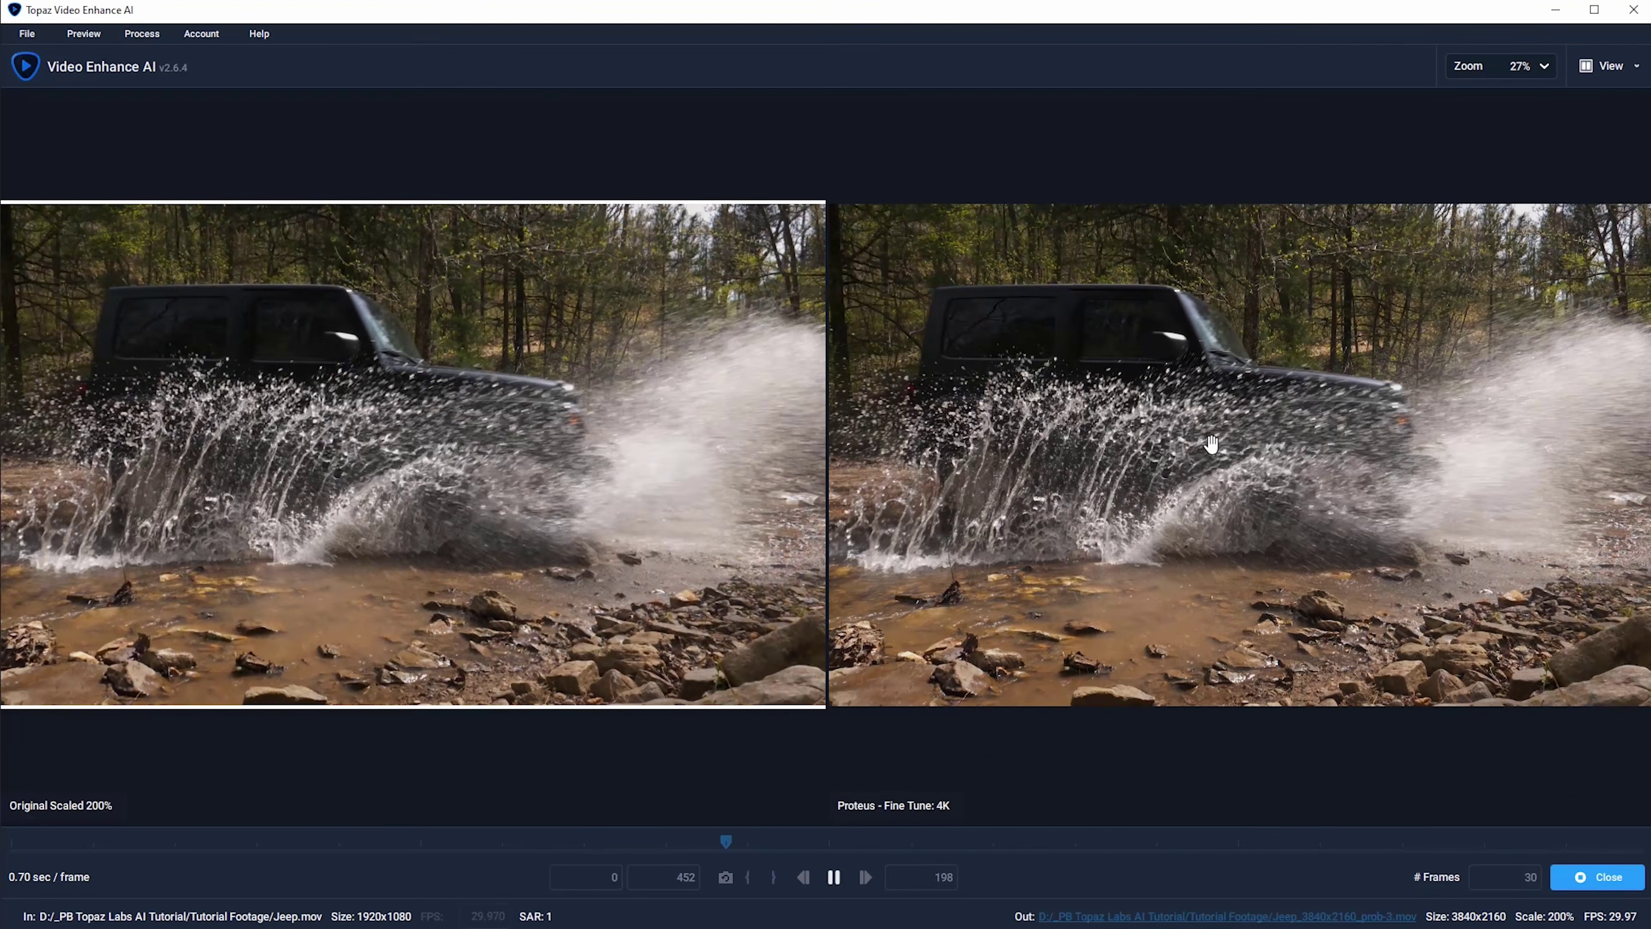
{"action": "scroll", "coordinate": [1210, 444], "scroll_direction": "up", "scroll_amount": 4}
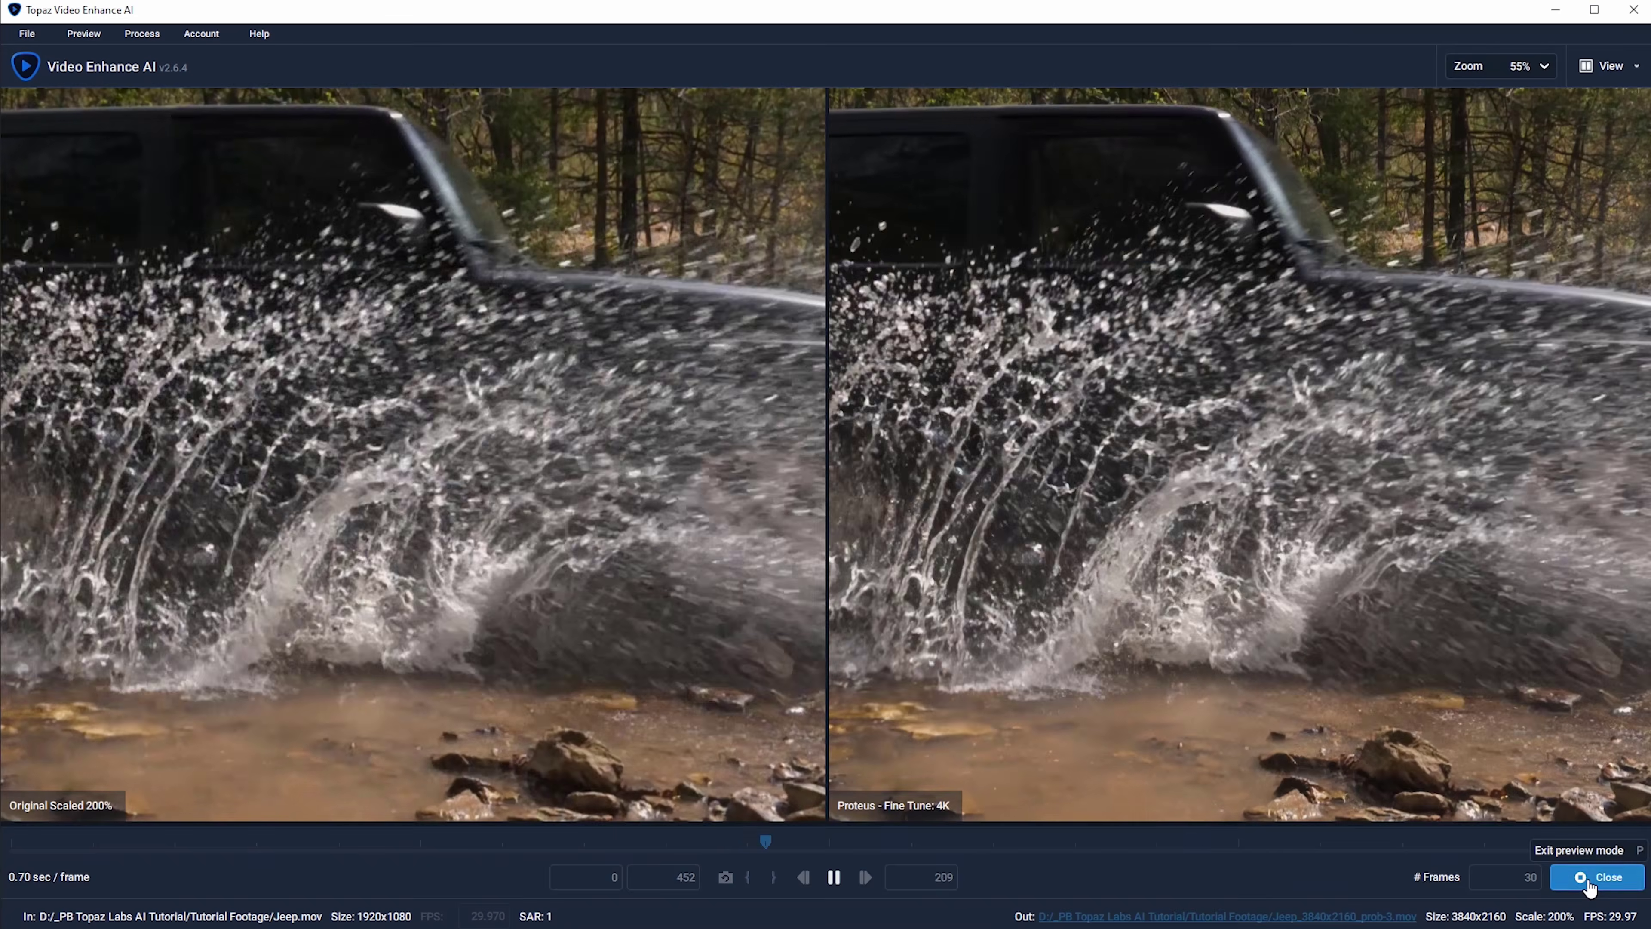
{"action": "left_click", "coordinate": [1602, 890]}
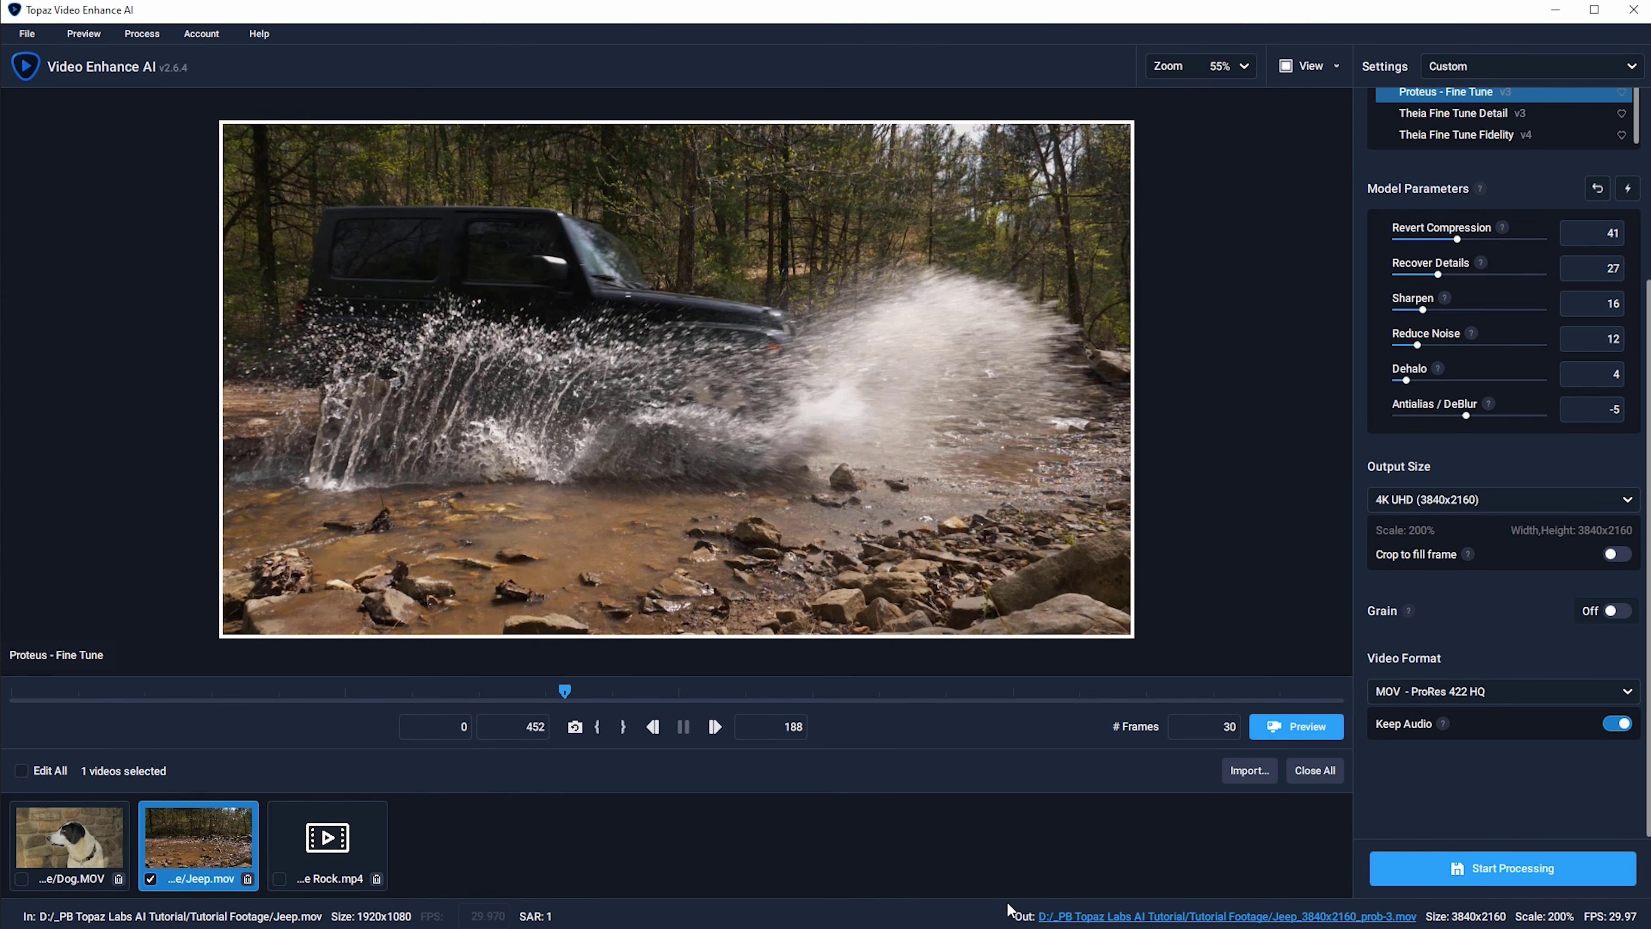
Set the output file to "Jeep 4K" as MOV (ProRes) in the Tutorial Footage folder
{"action": "left_click", "coordinate": [1181, 917]}
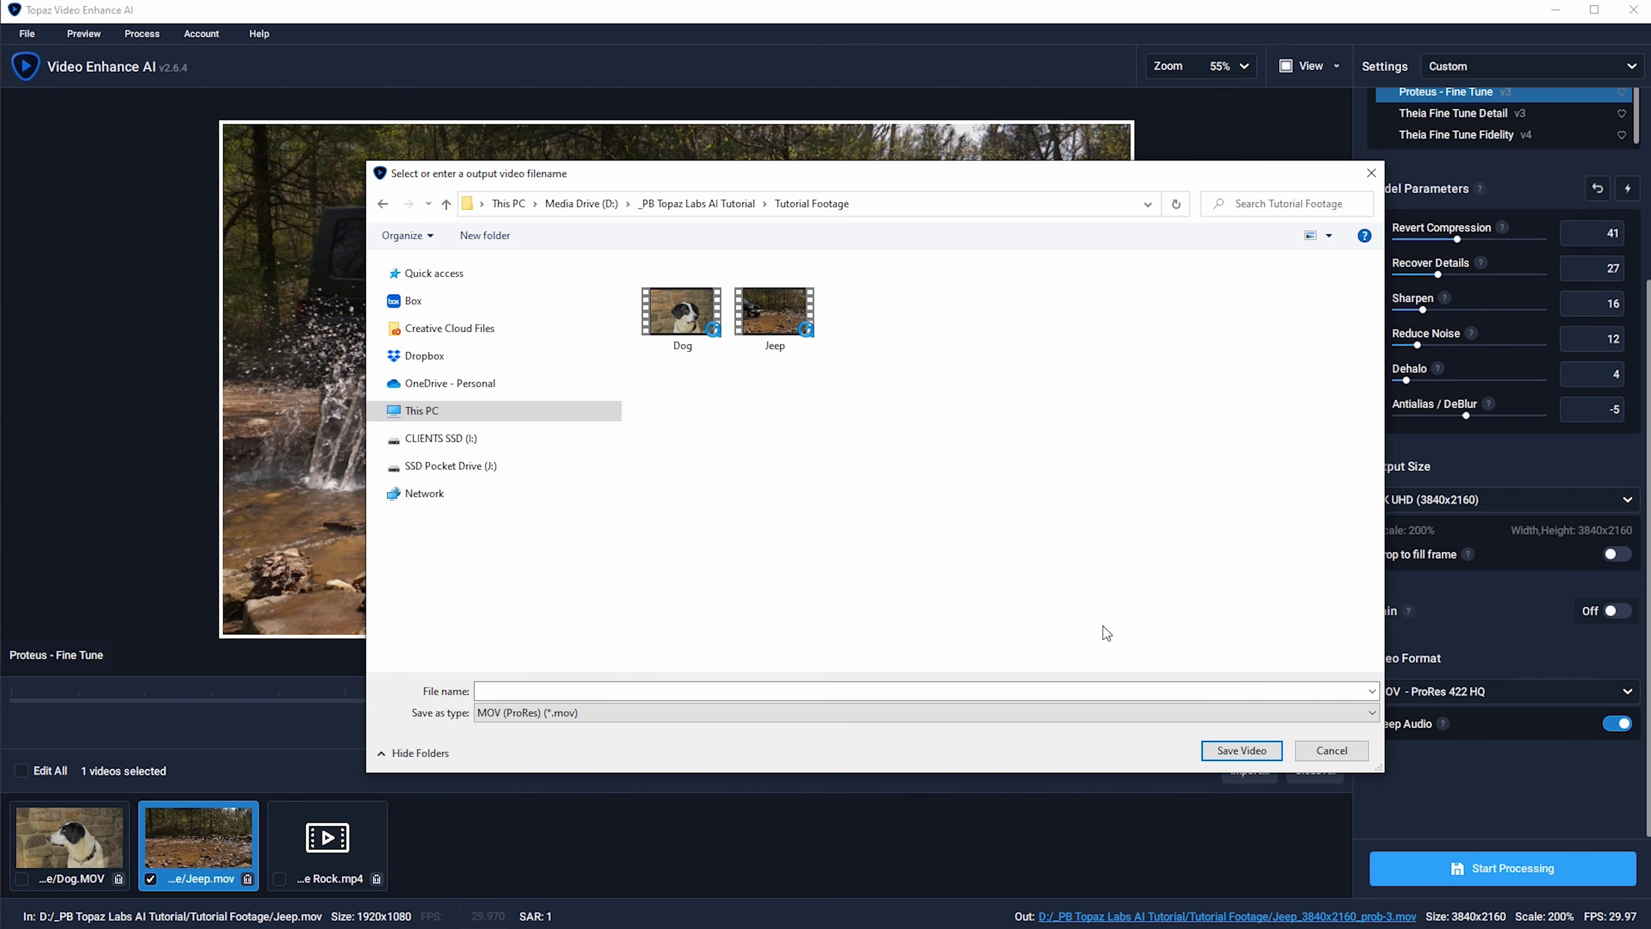
{"action": "left_click", "coordinate": [556, 691]}
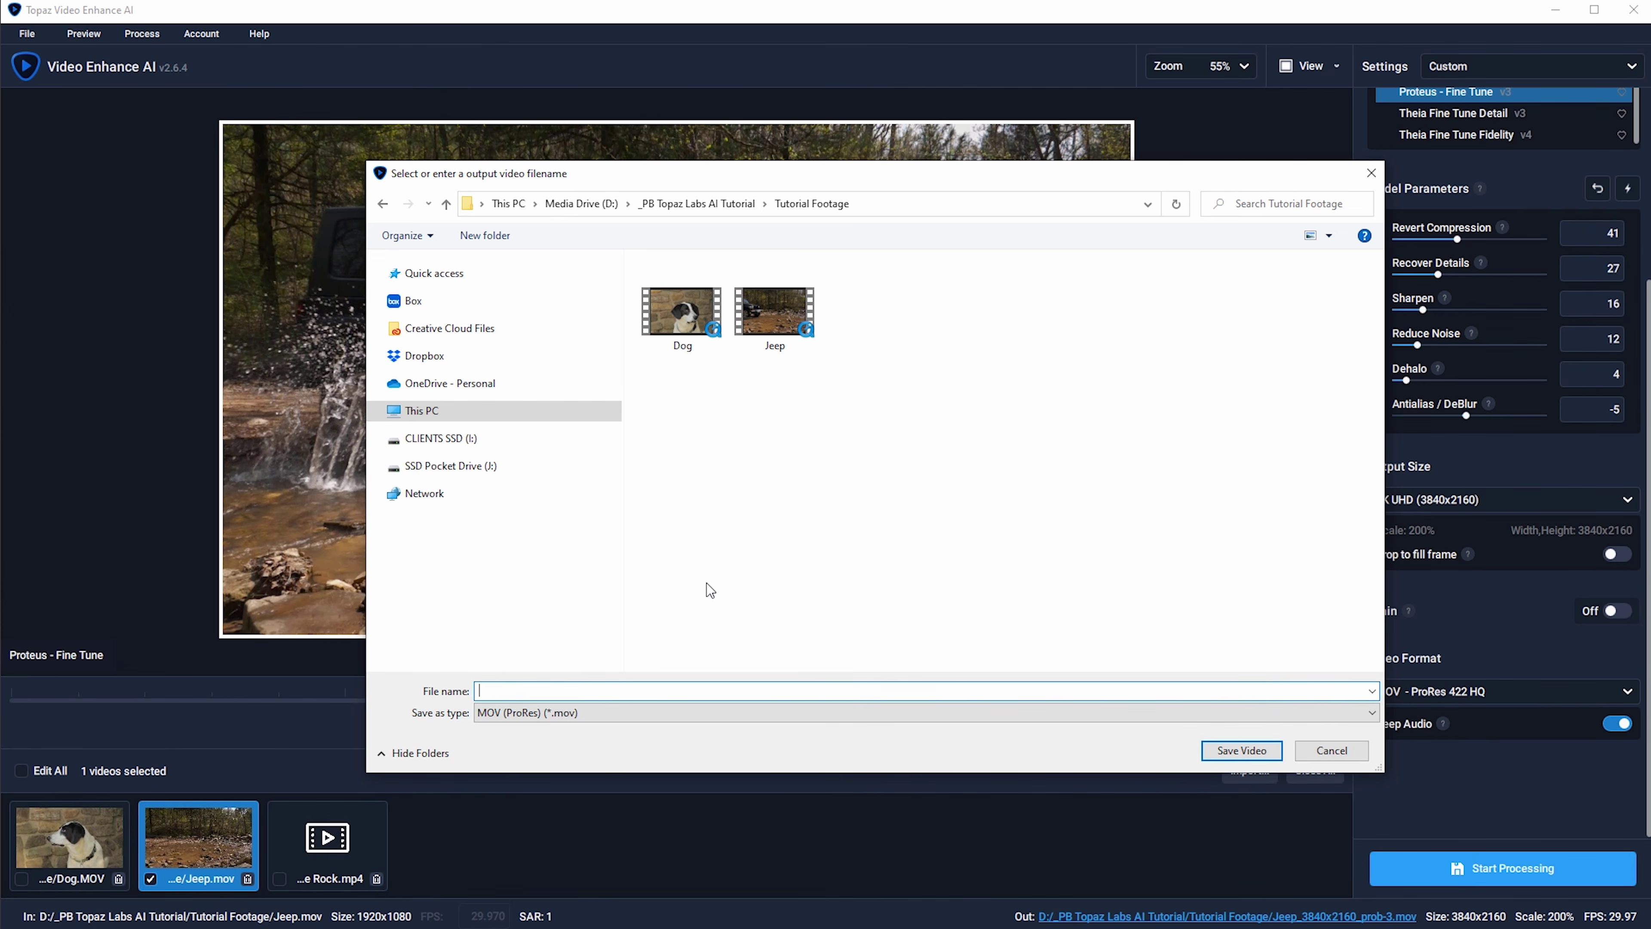
{"action": "type", "text": "Jeep 4K"}
{"action": "left_click", "coordinate": [1228, 751]}
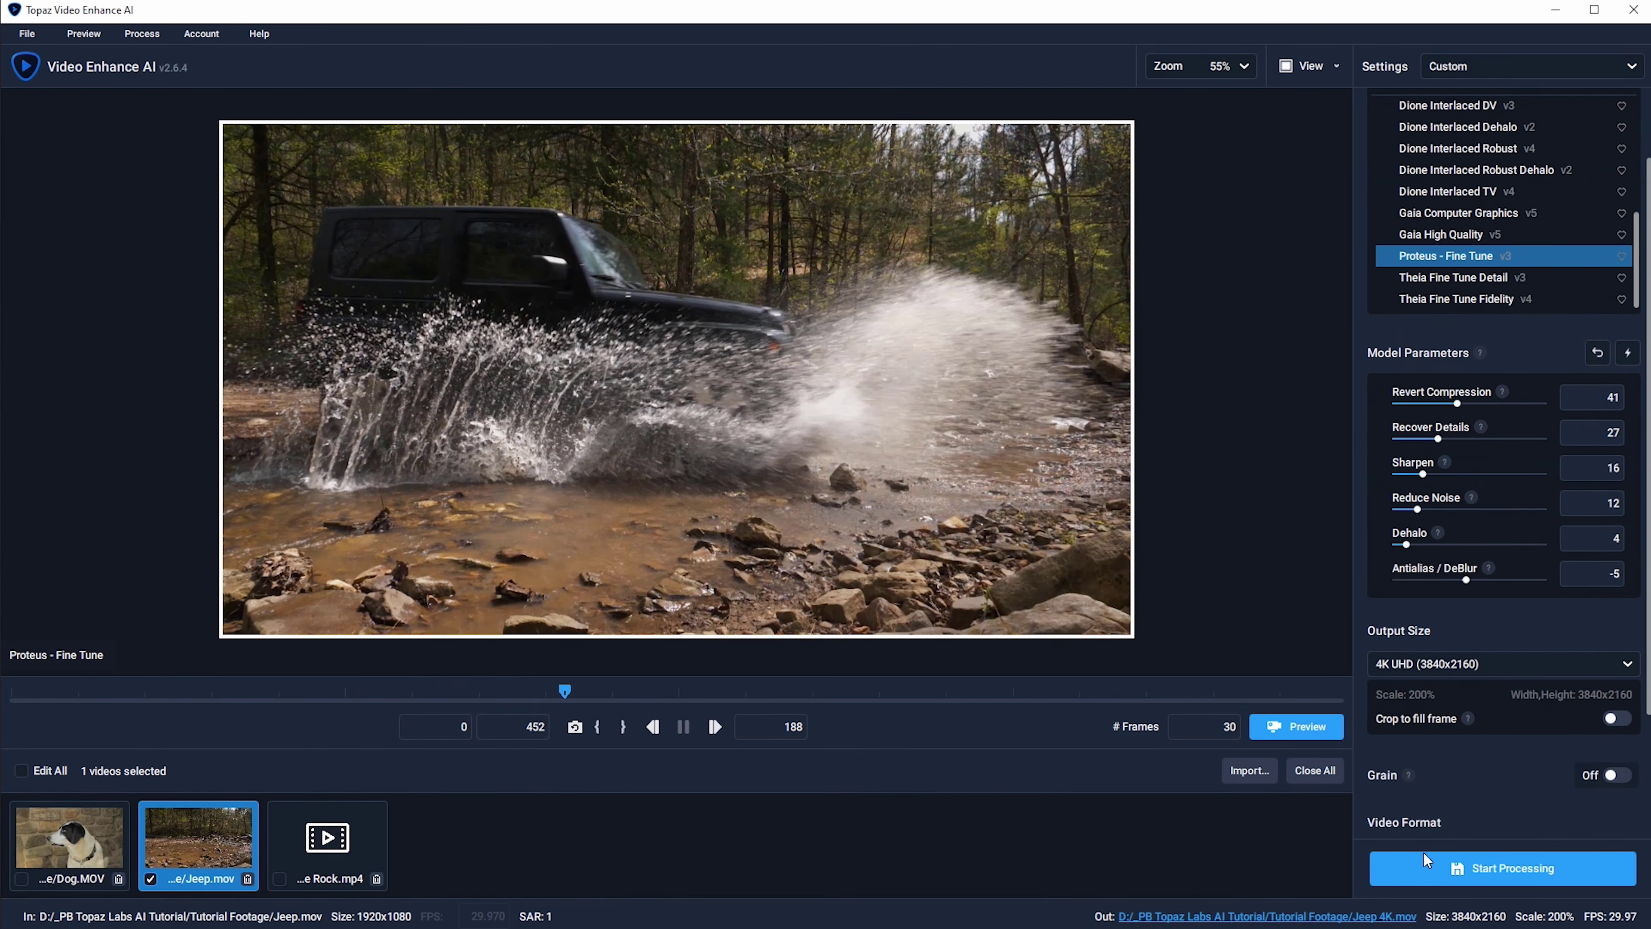
Start processing the Jeep clip and compare the original with the enhanced frames at different magnifications
{"action": "left_click", "coordinate": [1487, 870]}
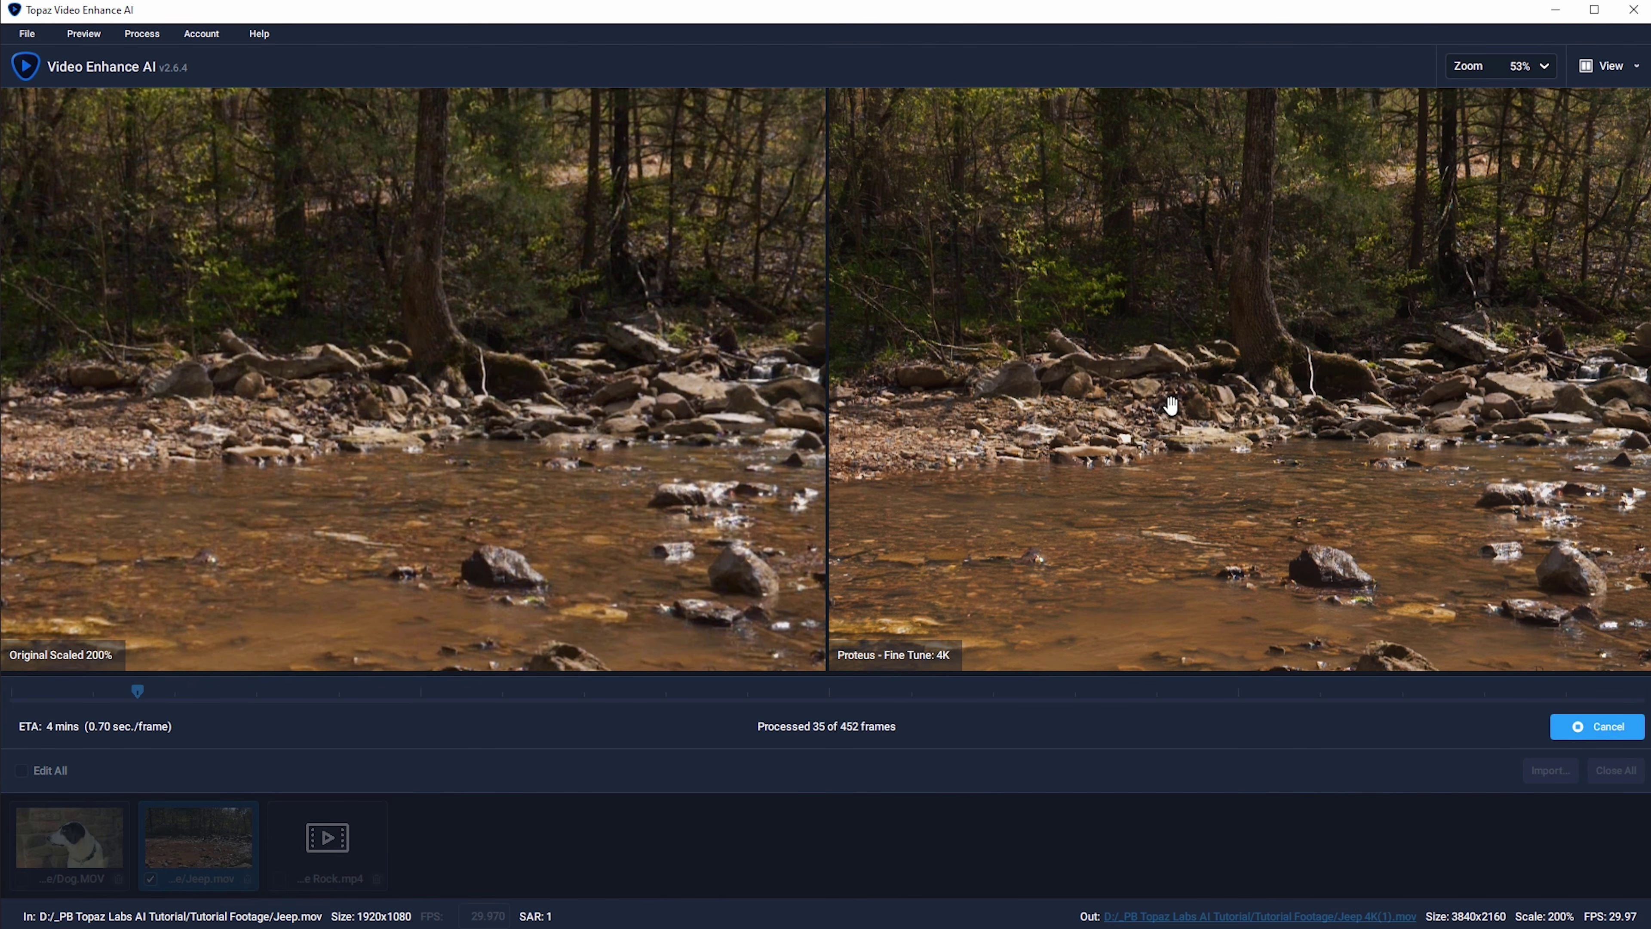
{"action": "scroll", "coordinate": [1169, 405], "scroll_direction": "down", "scroll_amount": 5}
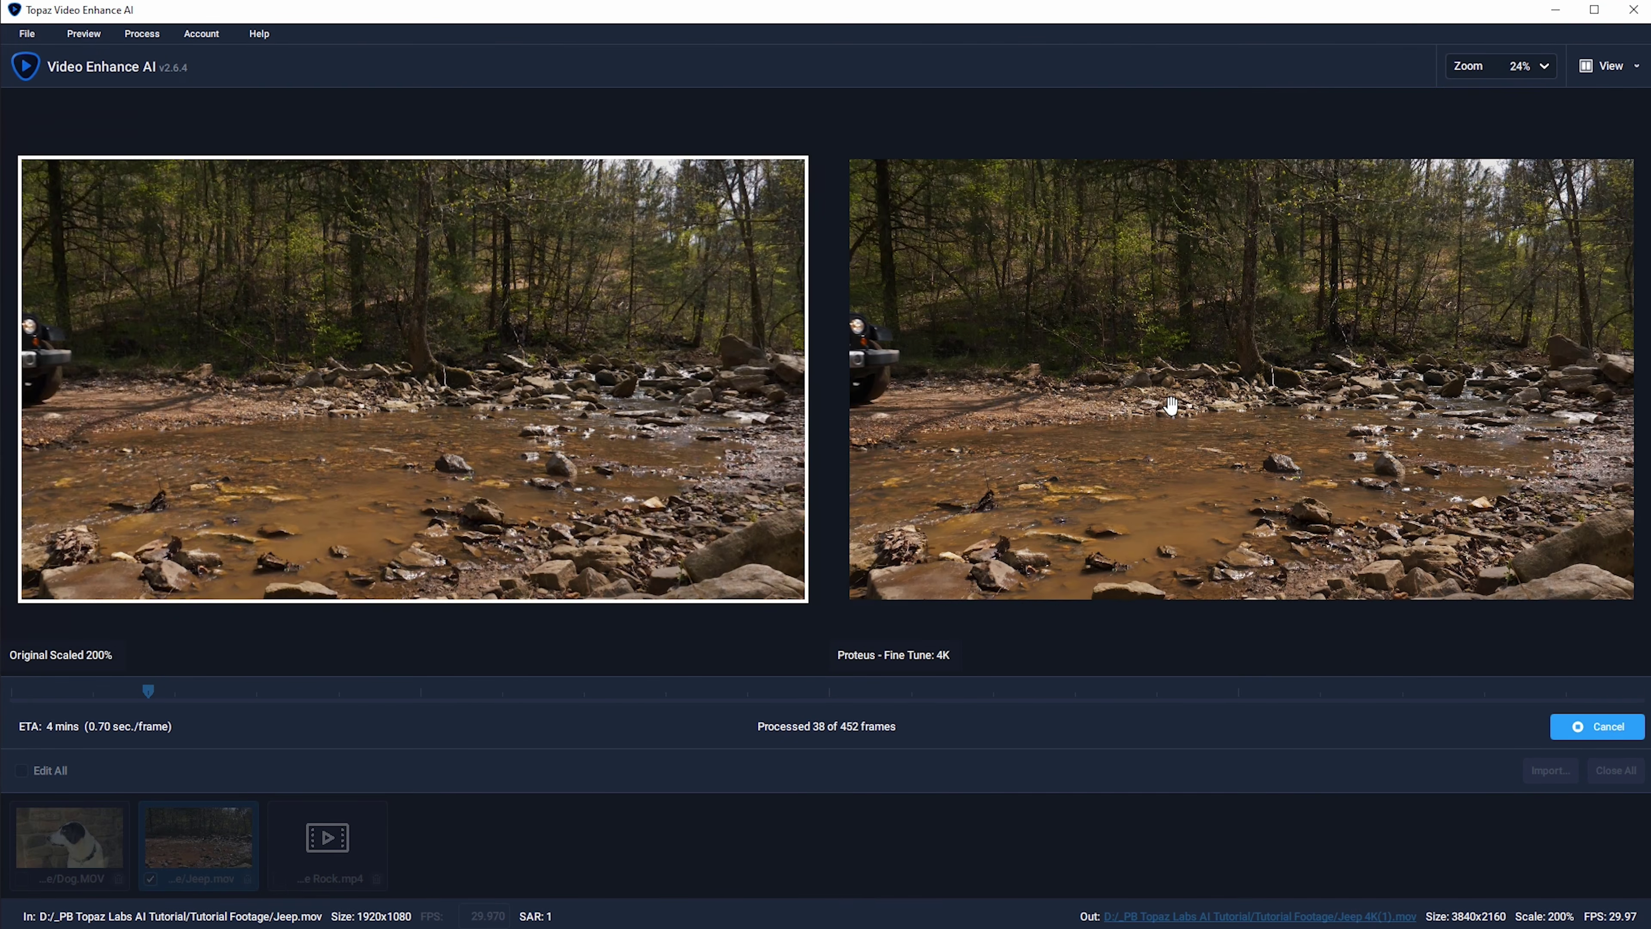
{"action": "scroll", "coordinate": [1170, 405], "scroll_direction": "up", "scroll_amount": 5}
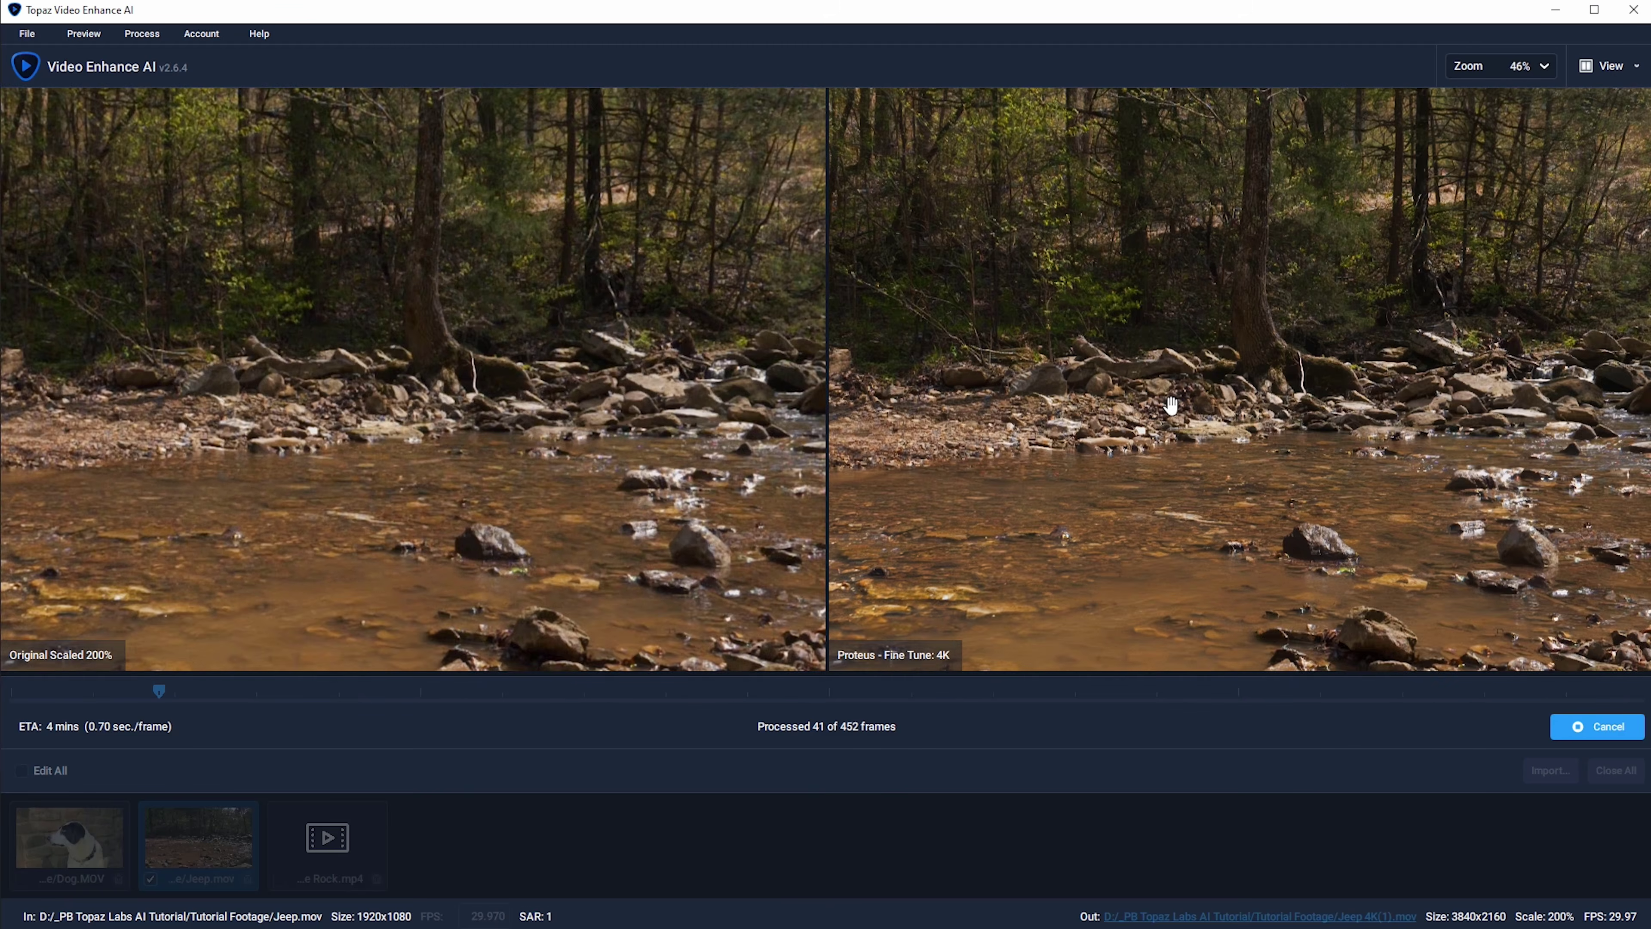
{"action": "scroll", "coordinate": [1170, 405], "scroll_direction": "up", "scroll_amount": 1}
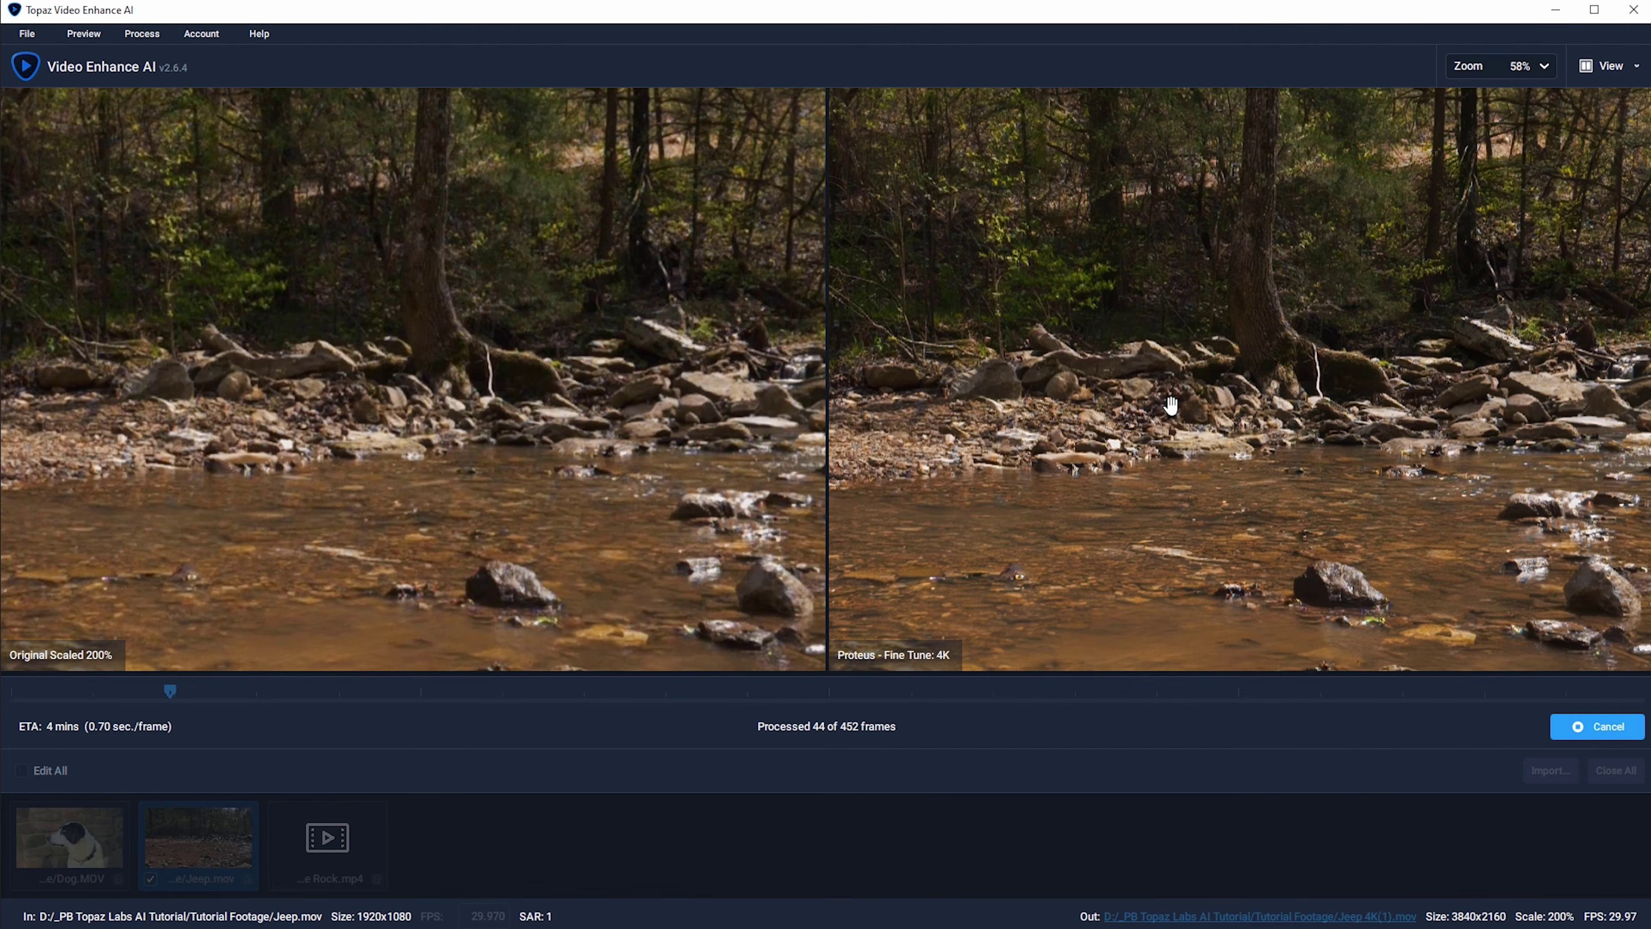